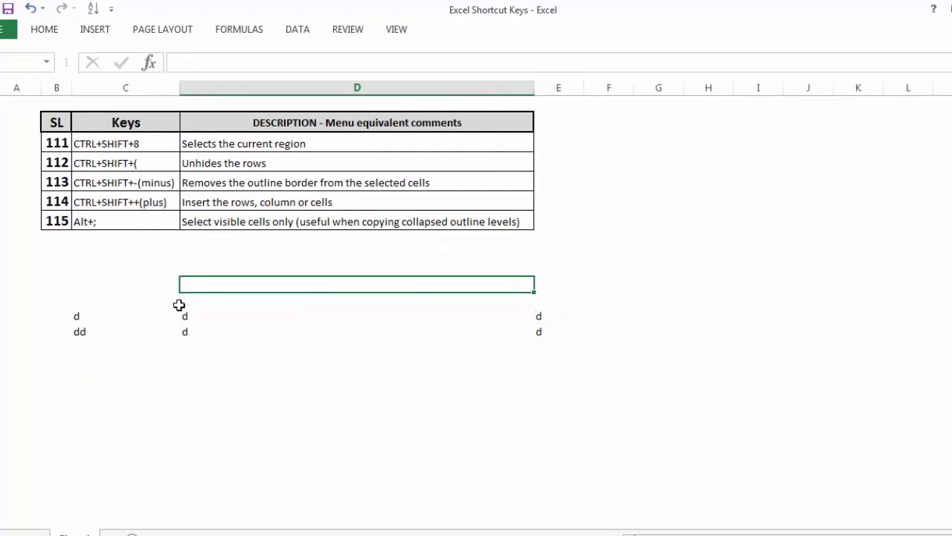
Select the current region of the shortcut keys table, starting from its SL header cell
key(Up)
key(Up)
key(Up)
key(Up)
key(Left)
key(Left)
key(Up)
key(Up)
key(Up)
key(Up)
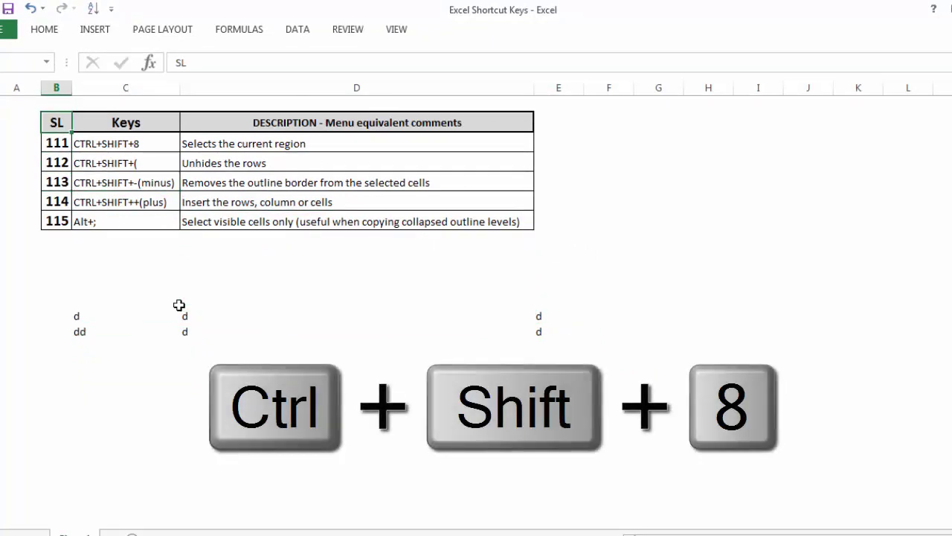
key(ctrl+shift+8)
Select the current region around the block of d and dd entries below the table, starting from its column C cell
key(Down)
key(Down)
key(Down)
key(Down)
key(Down)
key(Down)
key(Down)
key(Down)
key(Down)
key(Down)
key(Down)
key(Down)
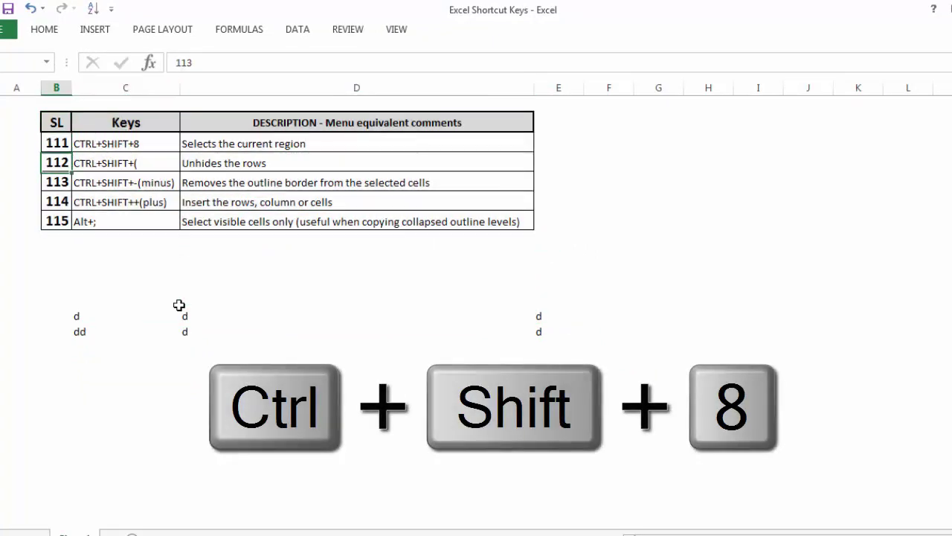
key(Right)
key(Up)
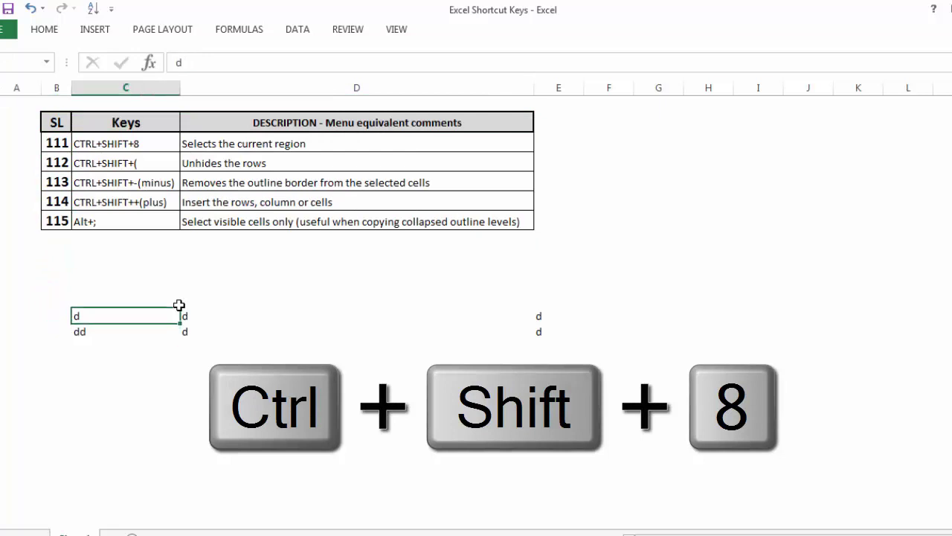
key(ctrl+shift+8)
Enter 123 and 33 in two consecutive empty cells of column D, a few rows below the d entries
key(Down)
key(Down)
key(Down)
key(Down)
key(Down)
key(Down)
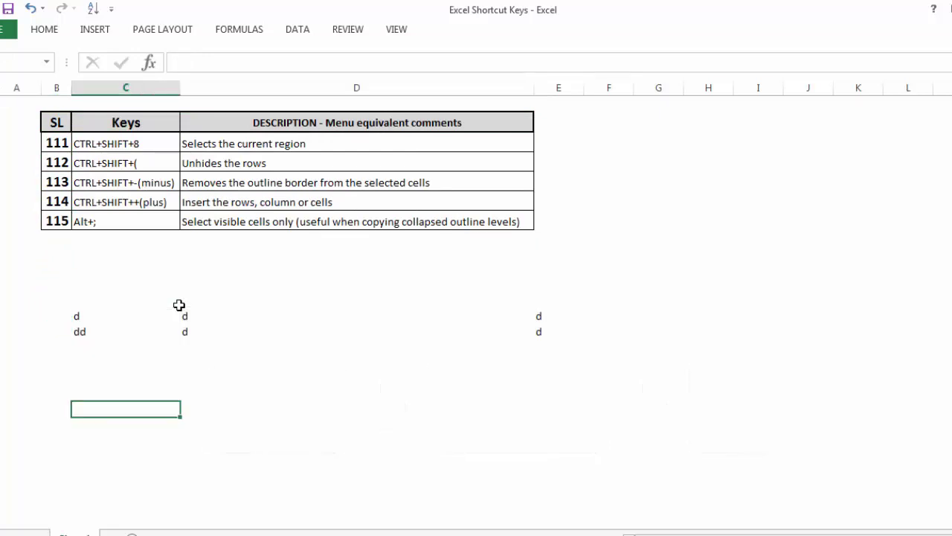
key(Right)
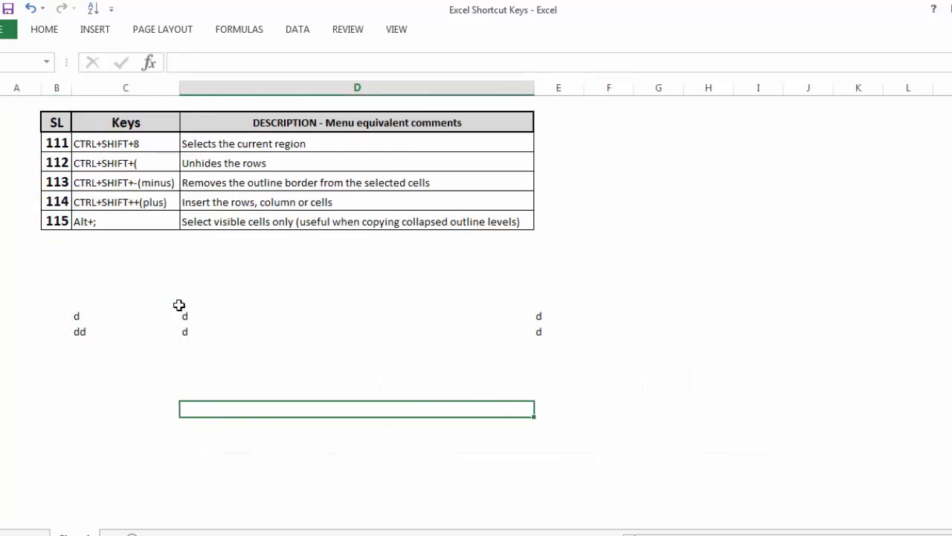
text(123)
key(Return)
text(33)
key(Return)
Select the current region containing the numbers 123 and 33
key(Up)
key(Up)
key(ctrl+shift+8)
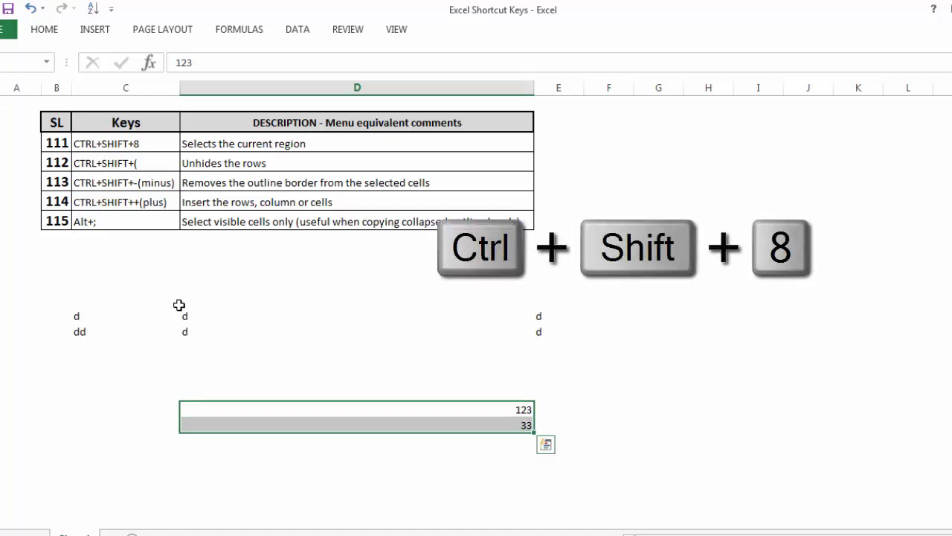
Return to the SL header cell and select the current region of the shortcut keys table
key(Up)
key(Up)
key(Up)
key(Up)
key(Up)
key(Up)
key(Up)
key(Up)
key(Up)
key(Up)
key(Up)
key(Up)
key(Up)
key(Up)
key(Up)
key(Up)
key(Up)
key(Up)
key(Left)
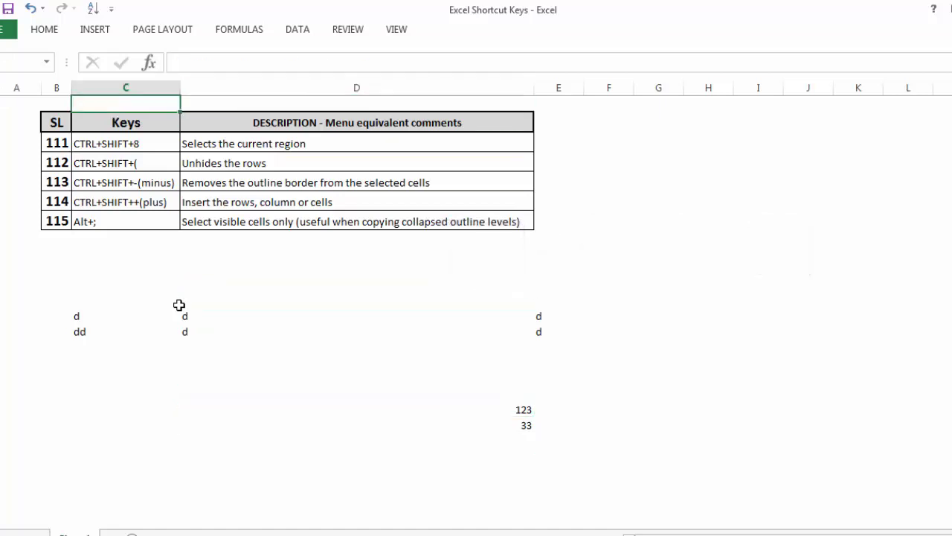
key(Down)
key(Left)
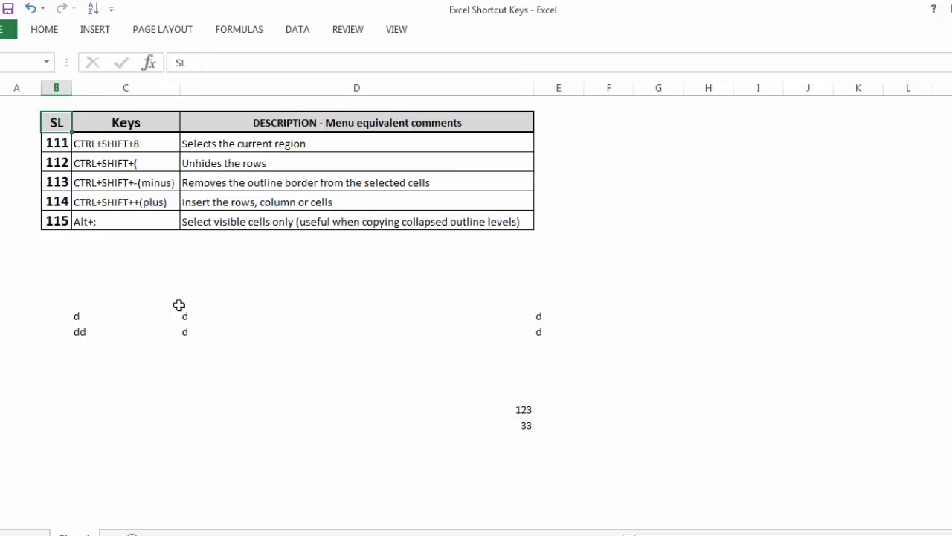
key(ctrl+shift+8)
Go to the first d entry in column C and select the current region around it
key(Down)
key(Down)
key(Down)
key(Down)
key(Down)
key(Down)
key(Down)
key(Down)
key(Down)
key(Down)
key(Down)
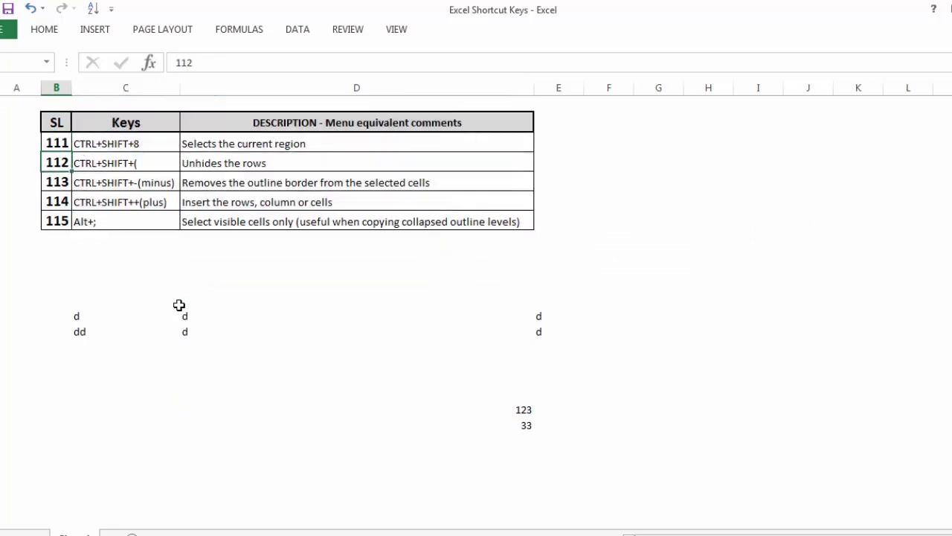
key(Right)
key(Right)
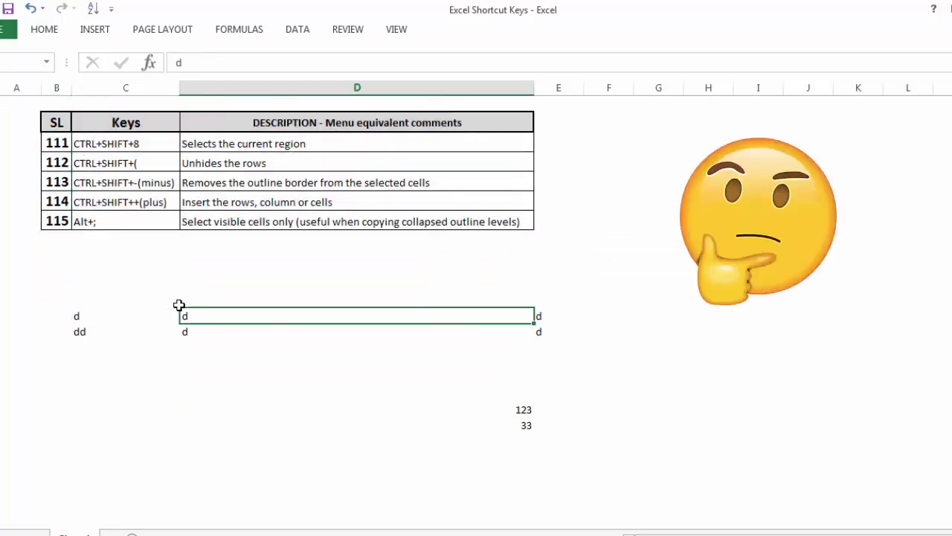
key(Left)
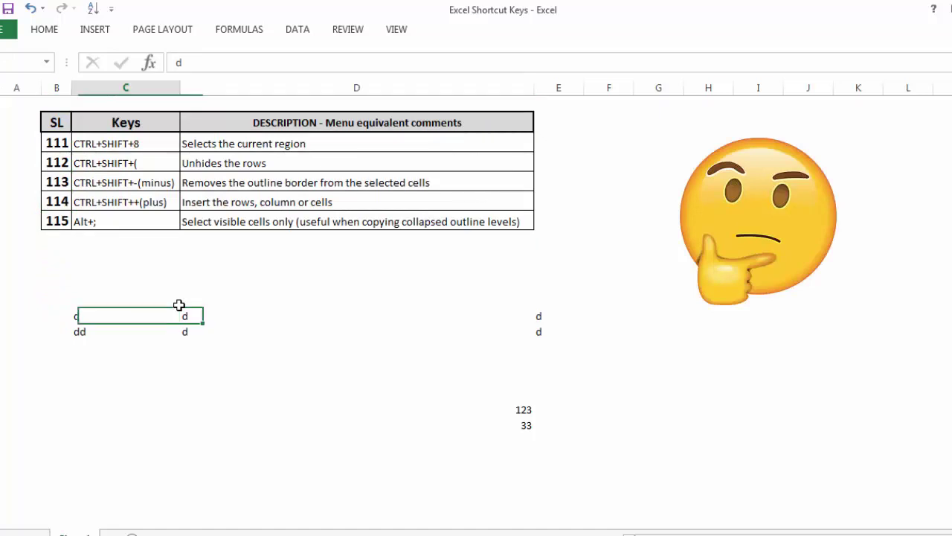
key(ctrl+shift+8)
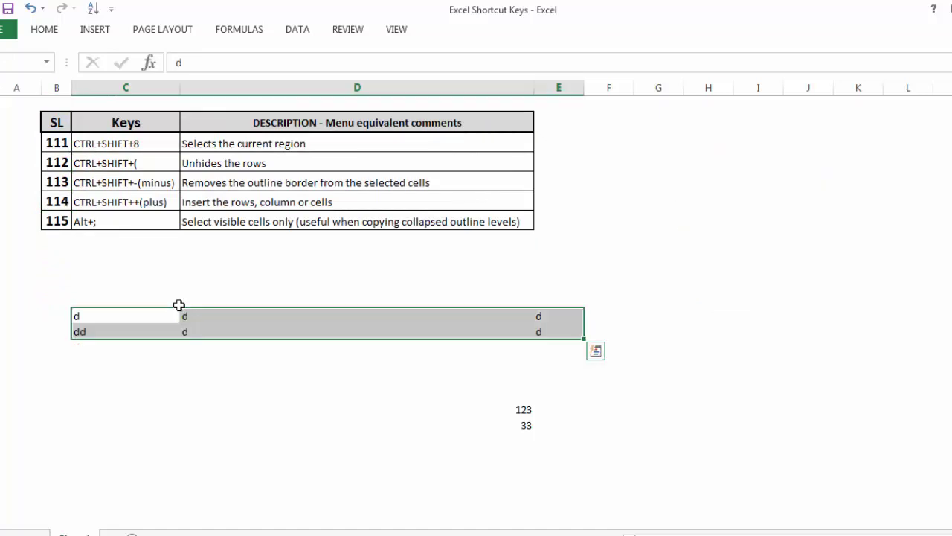
Move to the 123 cell in column D and select its current region
key(Down)
key(Down)
key(Down)
key(Right)
key(Right)
key(Down)
key(Down)
key(Down)
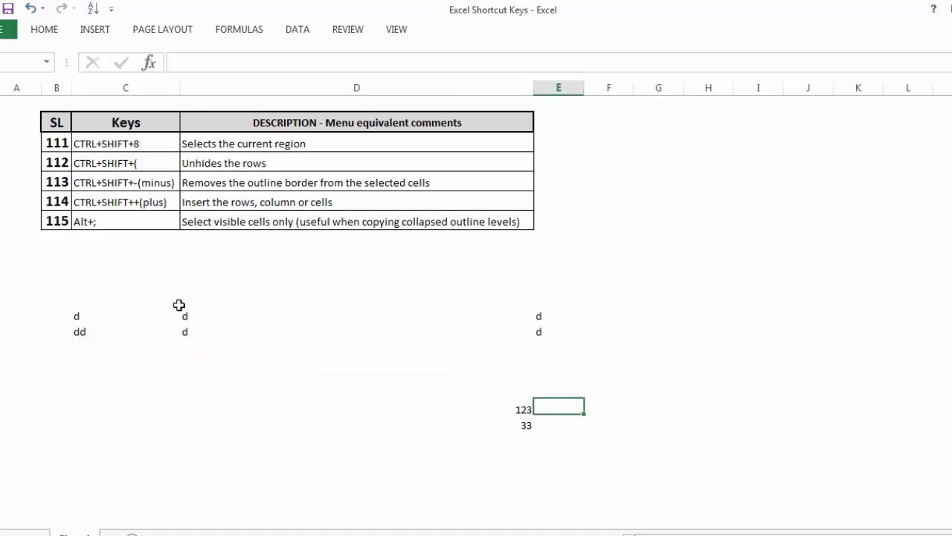
key(Left)
key(ctrl+shift+8)
Use Select All from cell 111 to select the shortcut keys table and the whole worksheet, then reduce the selection to the active cell
key(ctrl+Up)
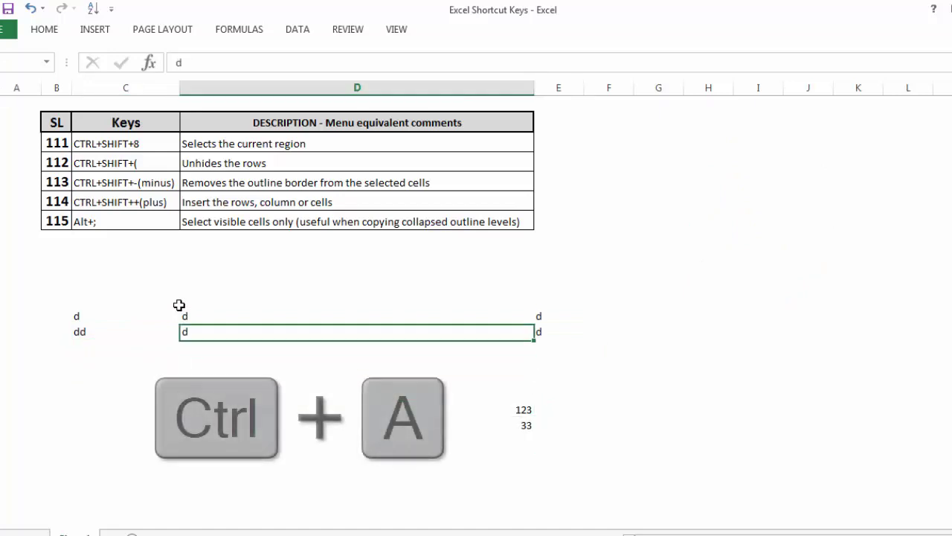
key(ctrl+Up)
key(ctrl+Up)
key(ctrl+Left)
key(Down)
key(ctrl+a)
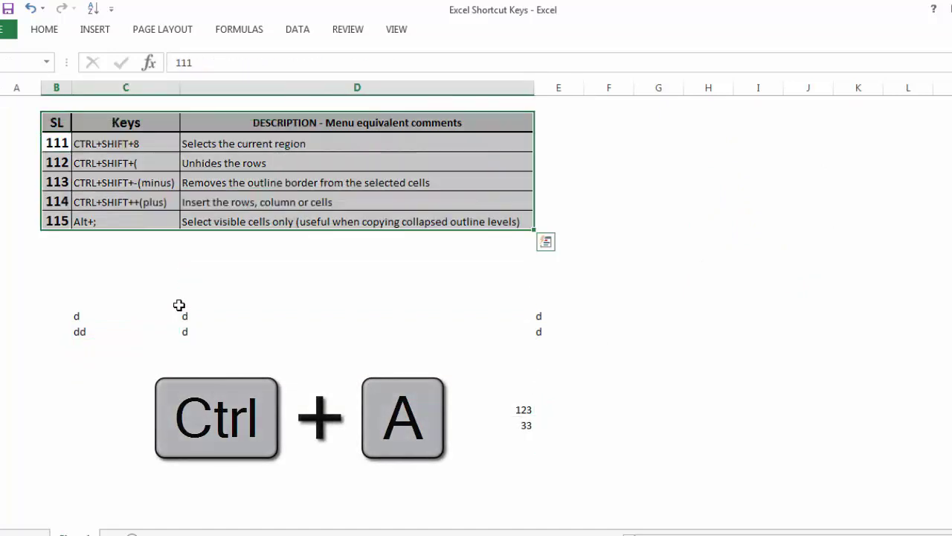
key(ctrl+a)
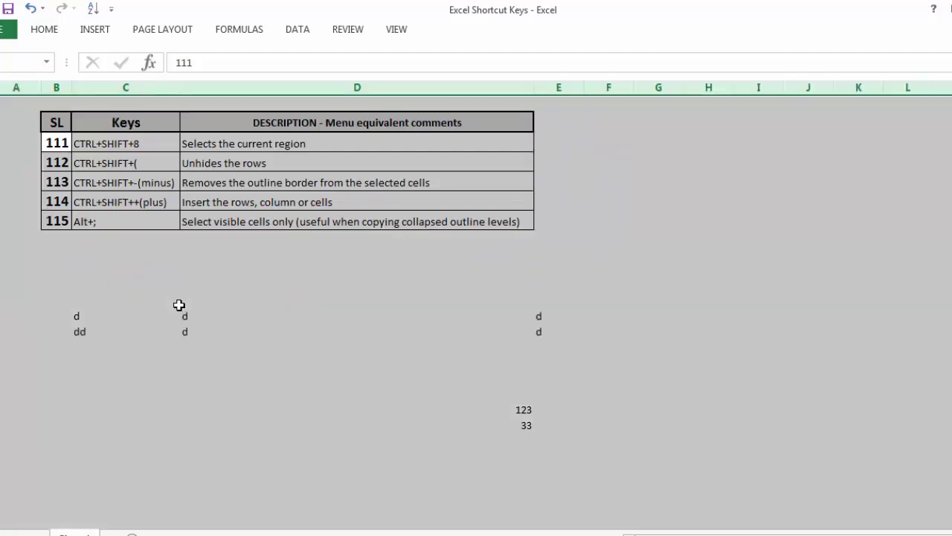
key(shift+BackSpace)
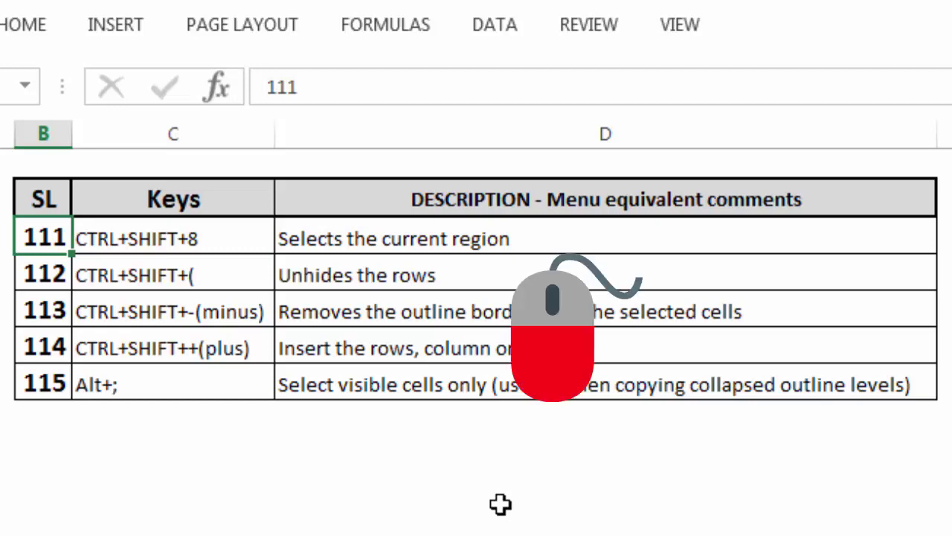
Switch to the sales data workbook's PivotTables sheet and go to the Date column of the table
key(alt+Tab)
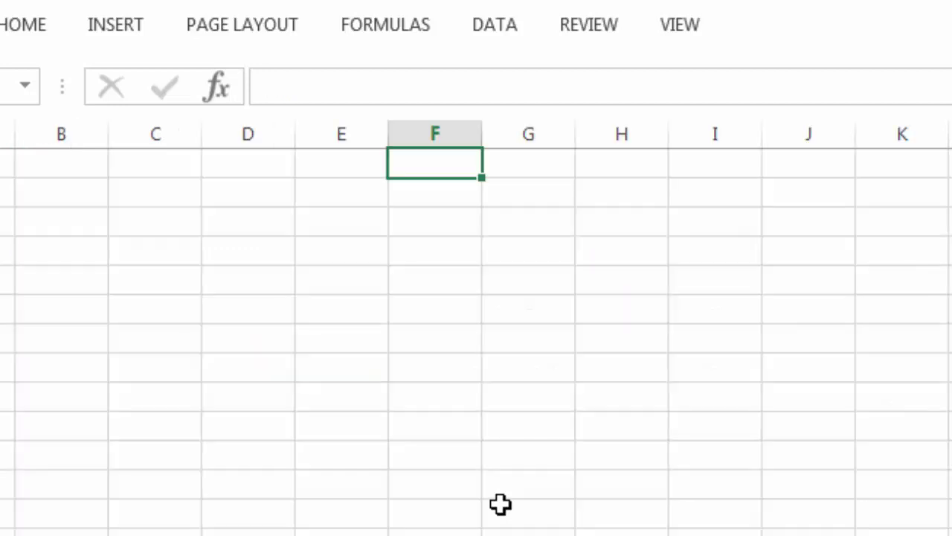
key(alt+Tab)
key(alt+Tab)
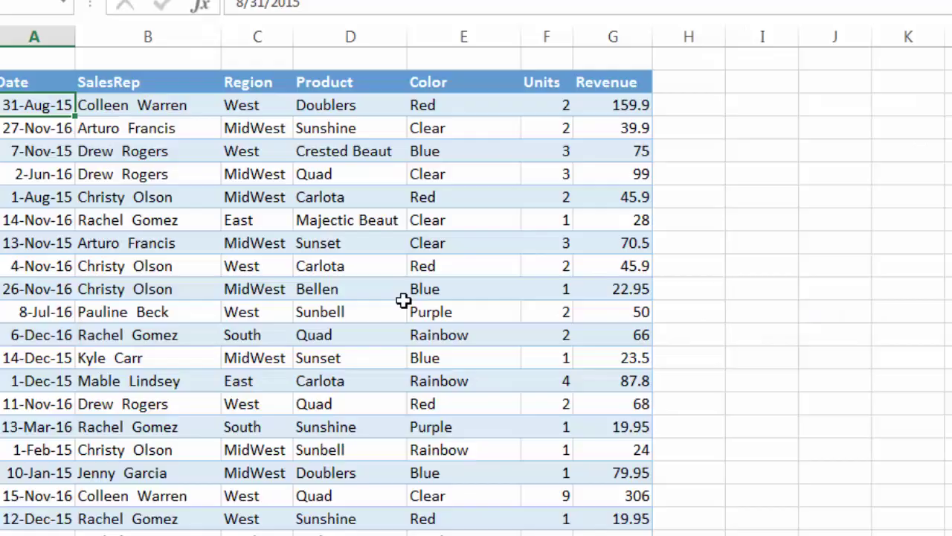
key(Left)
key(Left)
key(Left)
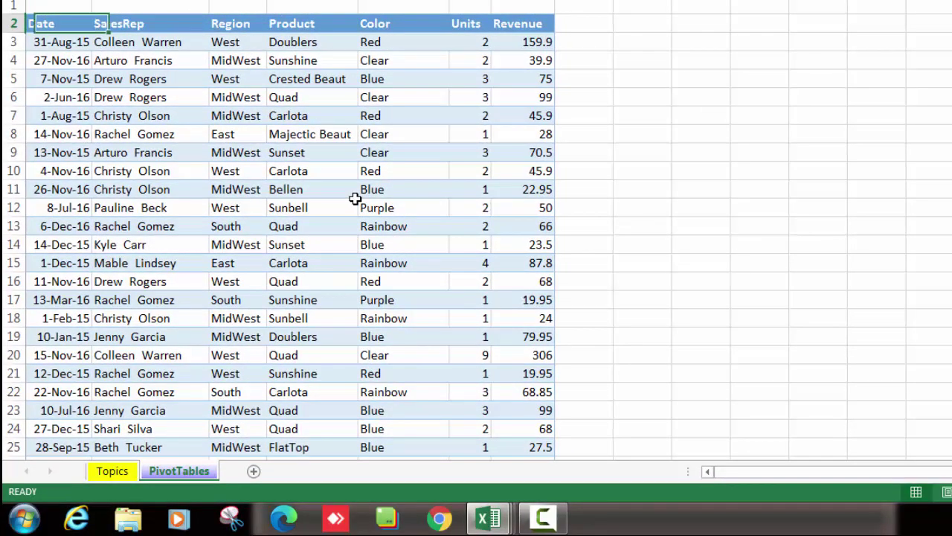
Select the sales table data from Date to Revenue in rows 5 to 9
key(Down)
key(Down)
key(Down)
key(ctrl+shift+Right)
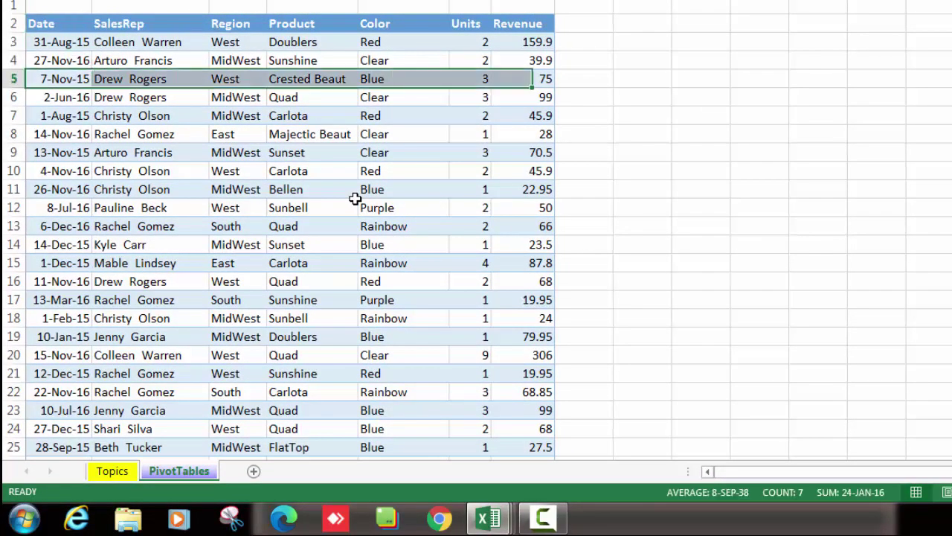
key(shift+Down)
key(shift+Down)
key(shift+Down)
key(shift+Down)
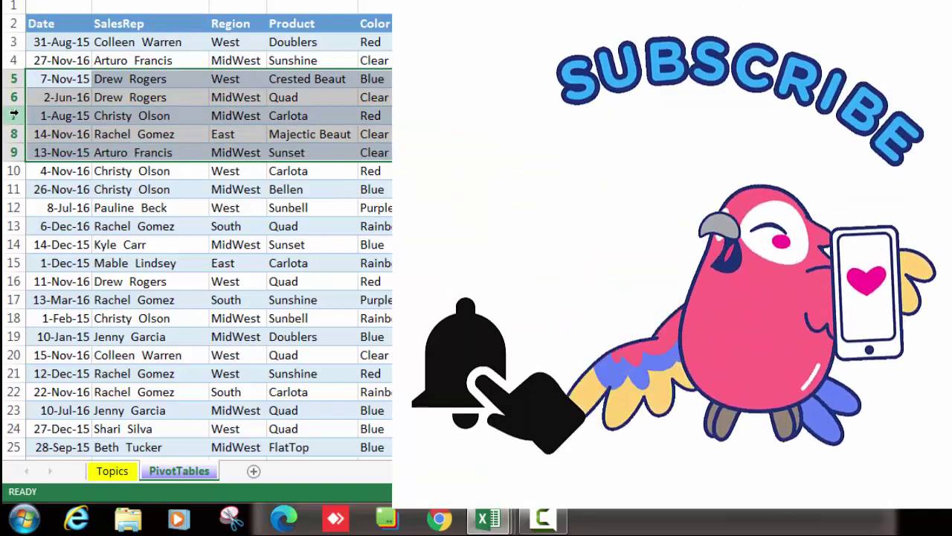
Hide row 7 of the sales table
click(14, 114)
right_click(14, 113)
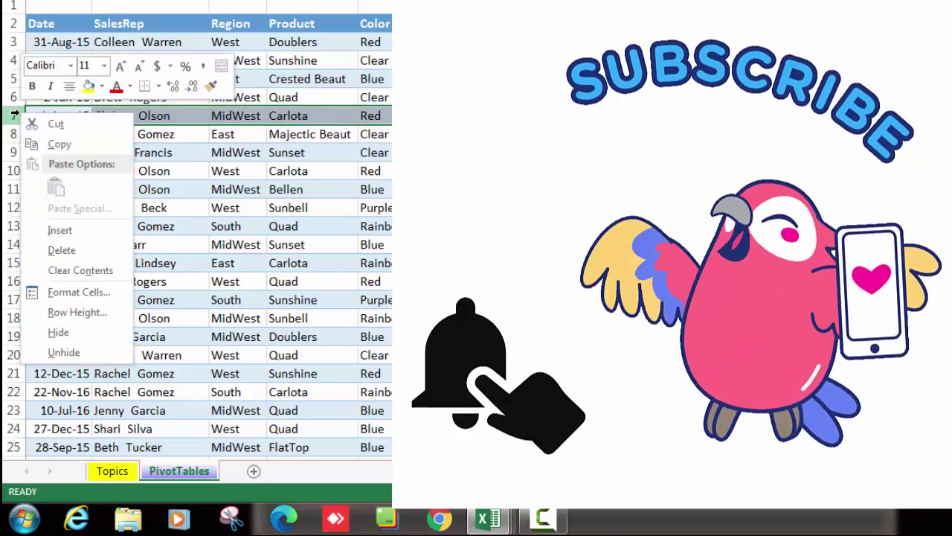
click(58, 332)
Select the sales table data in rows 5 and 6 and hide both entire rows
key(Up)
key(shift+Right)
key(shift+Up)
key(shift+Right)
key(shift+Right)
key(shift+Right)
key(shift+Right)
key(shift+Right)
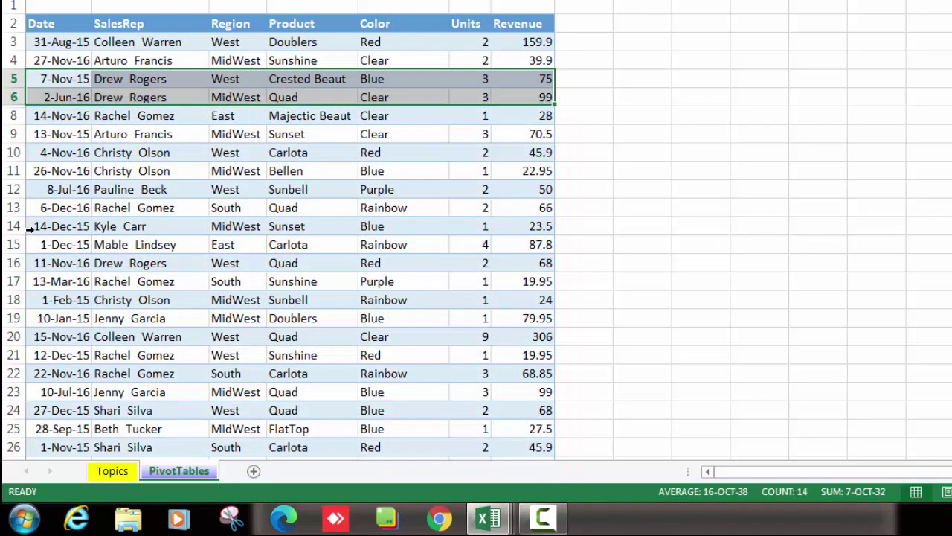
key(shift+Down)
right_click(14, 97)
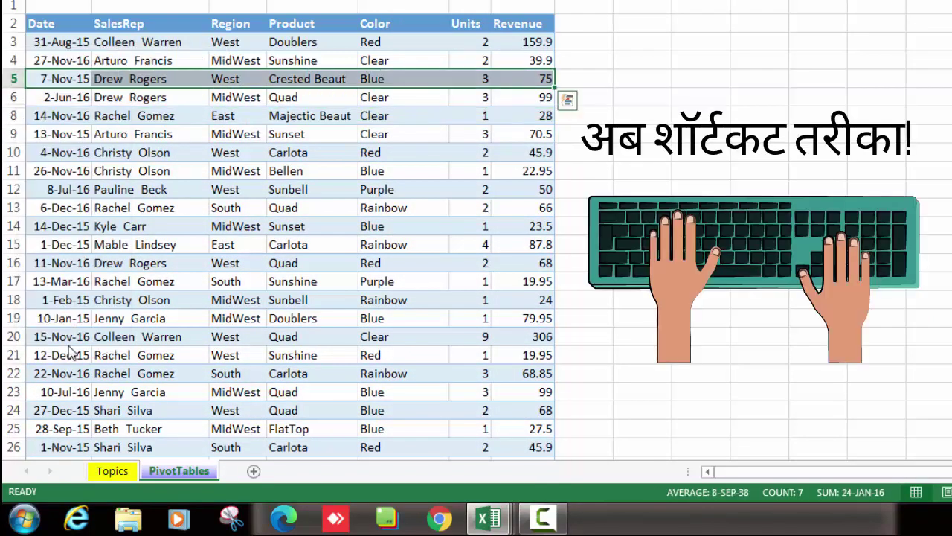
key(shift+Down)
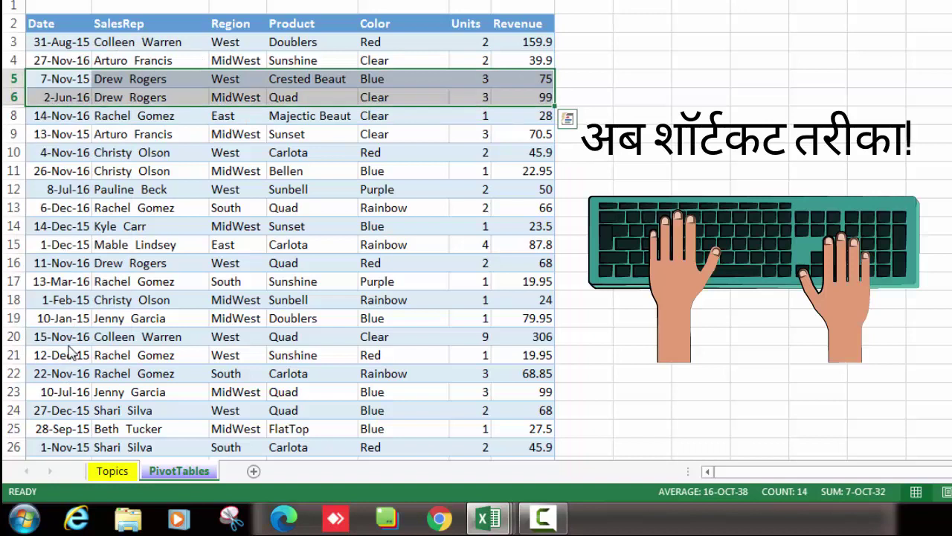
key(shift+space)
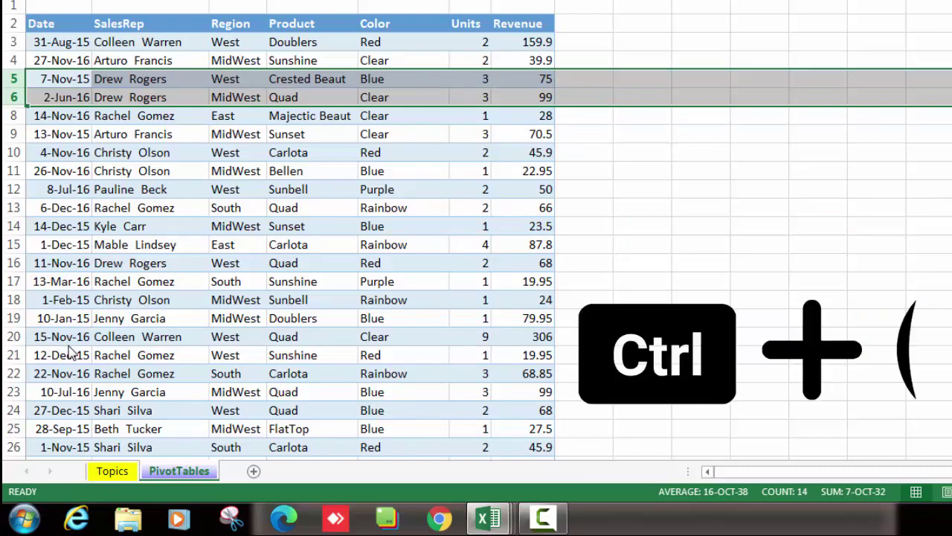
key(ctrl+9)
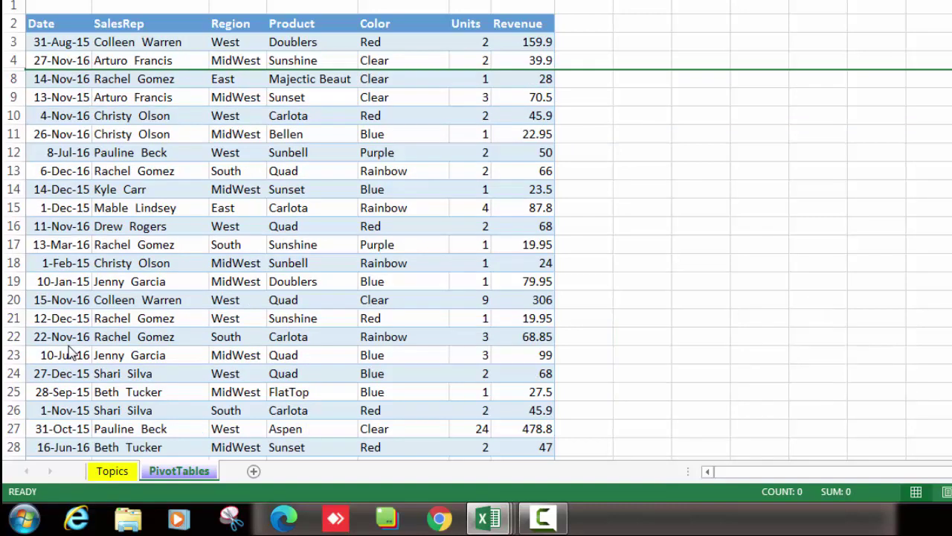
Select the entire rows 4 to 8 and unhide the hidden rows between them
key(Up)
key(ctrl+shift+Right)
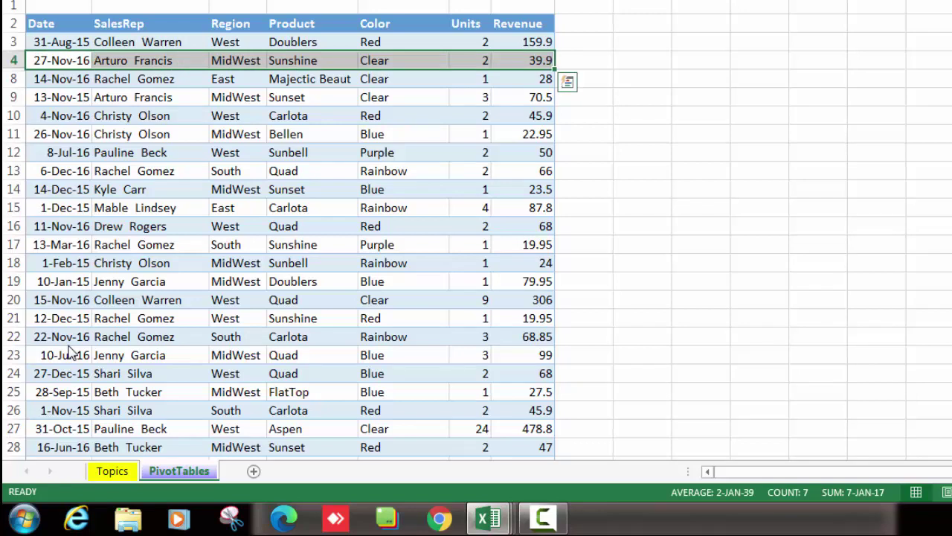
key(shift+Down)
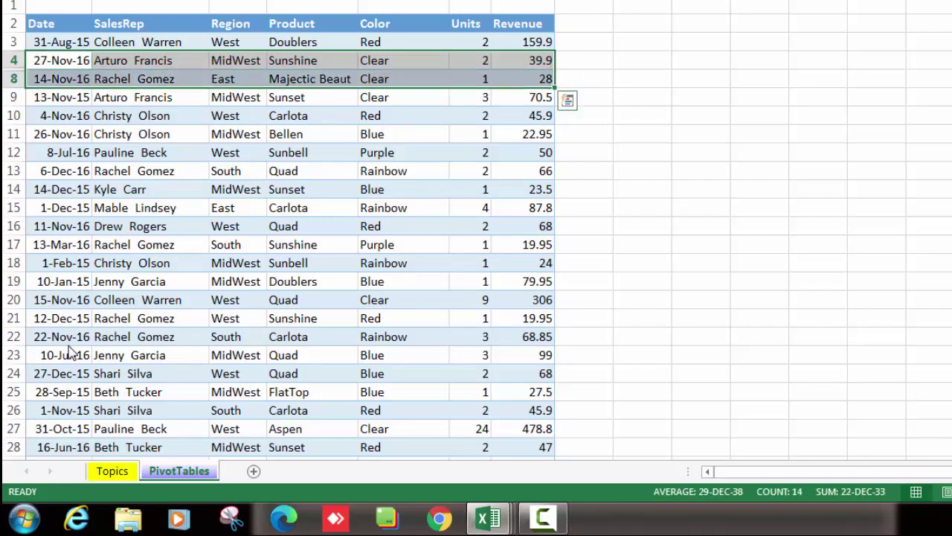
key(shift+space)
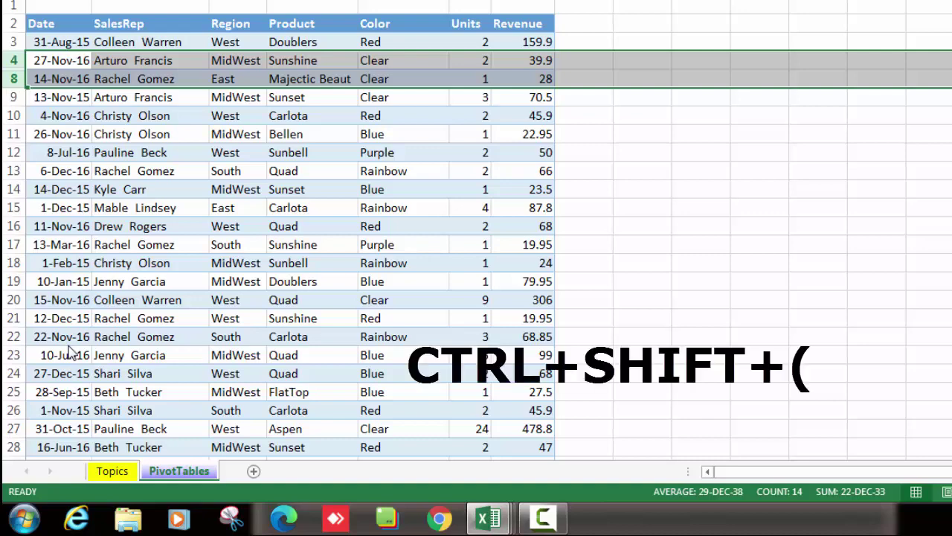
key(ctrl+shift+9)
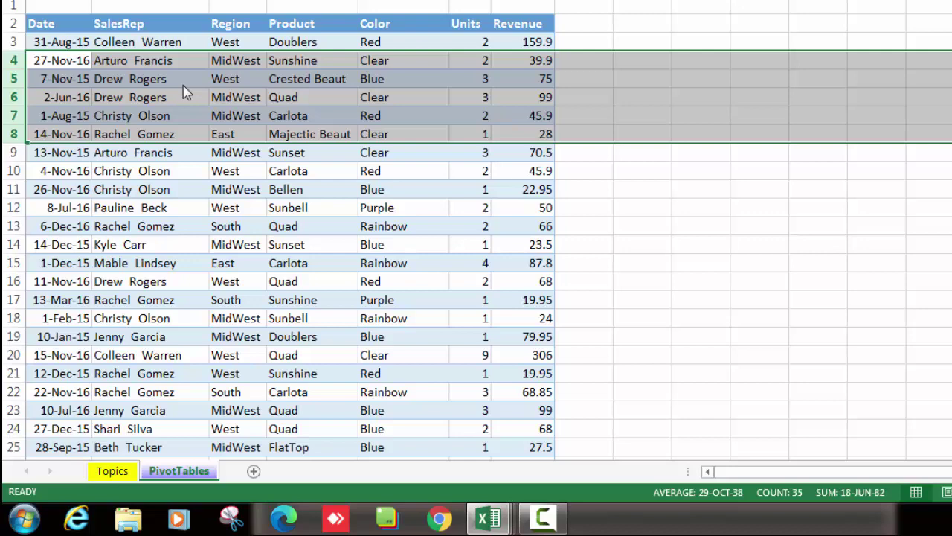
Consult the shortcut list workbook and copy the Date, SalesRep and Region data in A2:C10 of the sales table
key(alt+Tab)
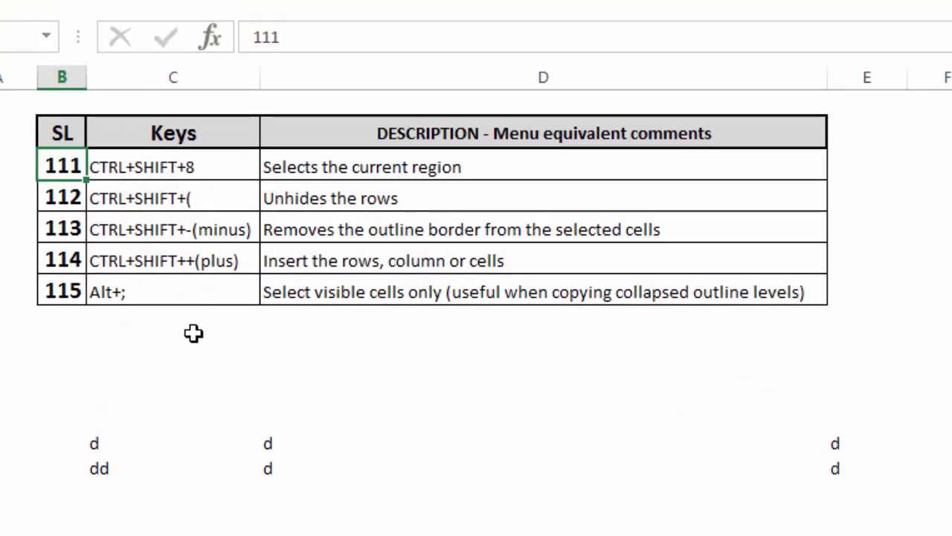
key(ctrl+Page_Down)
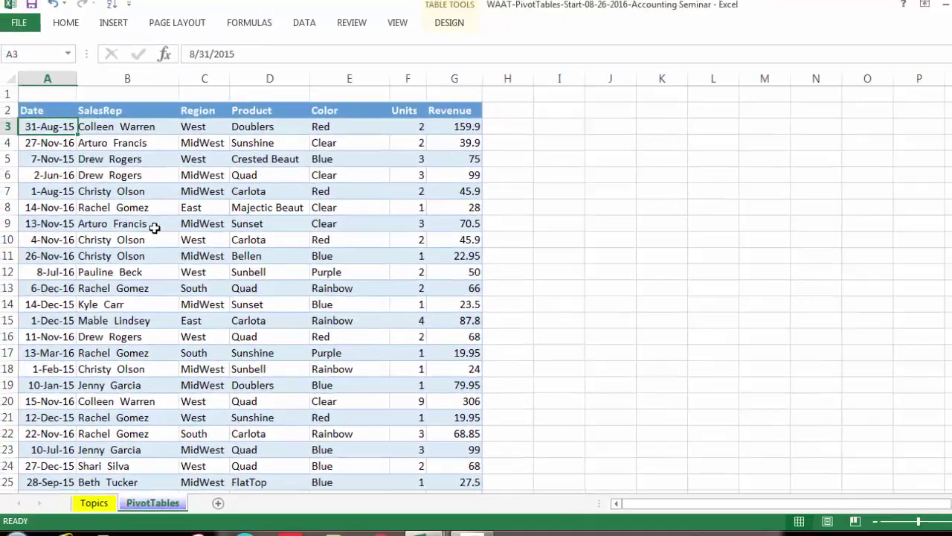
key(ctrl+Up)
key(shift+Down)
key(shift+Down)
key(shift+Right)
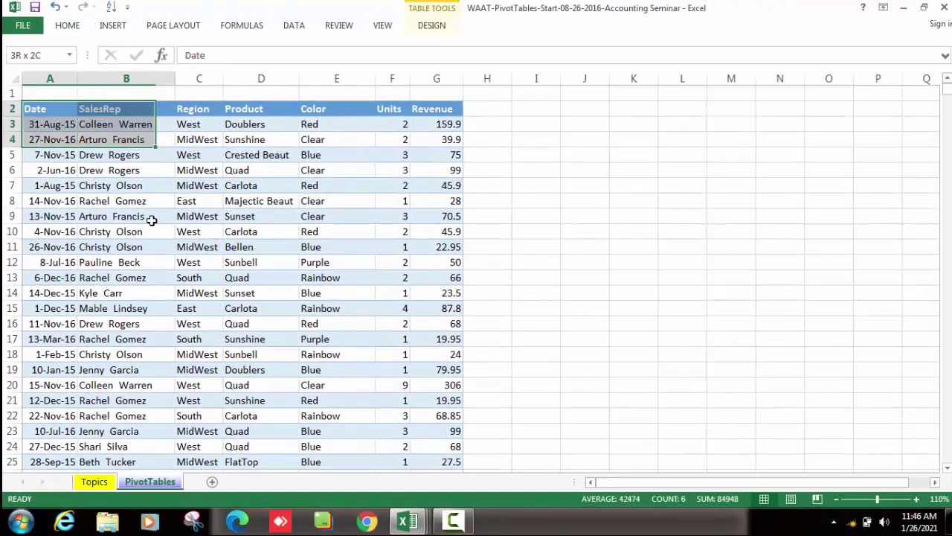
key(shift+Down)
key(shift+Down)
key(shift+Down)
key(shift+Down)
key(shift+Down)
key(shift+Down)
key(shift+Right)
key(ctrl+c)
Paste the copied sales data beside the table, starting at cell J2
key(Right)
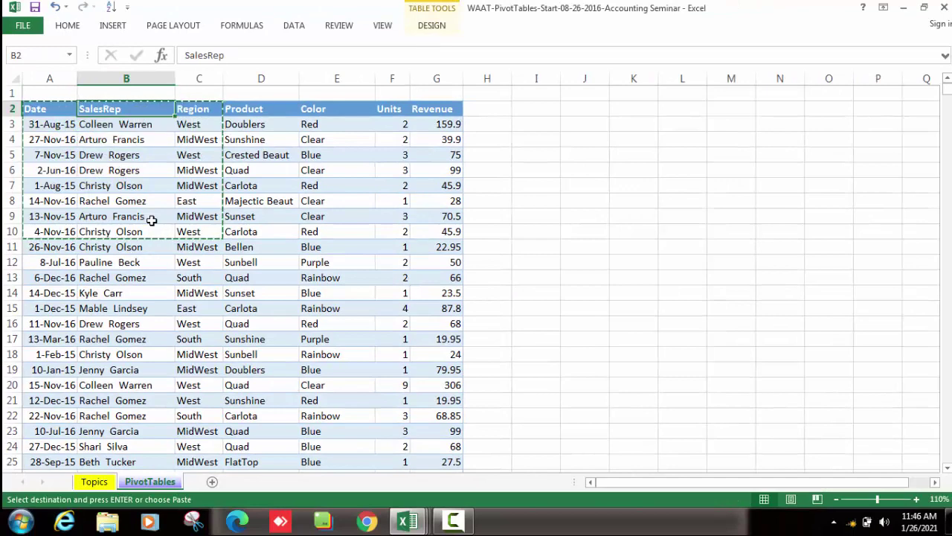
key(Right)
key(Right)
key(Right)
key(Right)
key(Right)
key(Right)
key(Right)
key(Right)
key(Return)
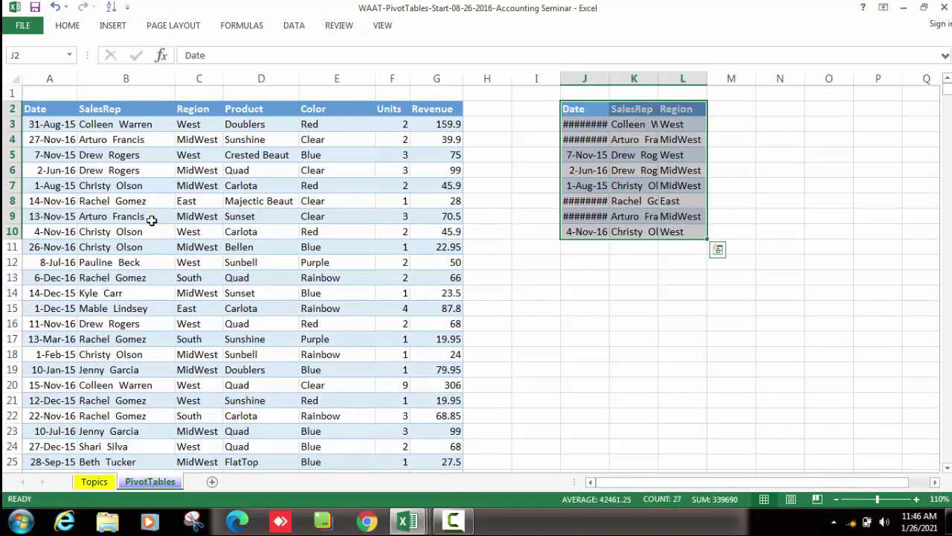
Clear the formatting of the pasted block J2:L10 and AutoFit its column widths
key(alt+e)
key(a)
key(f)
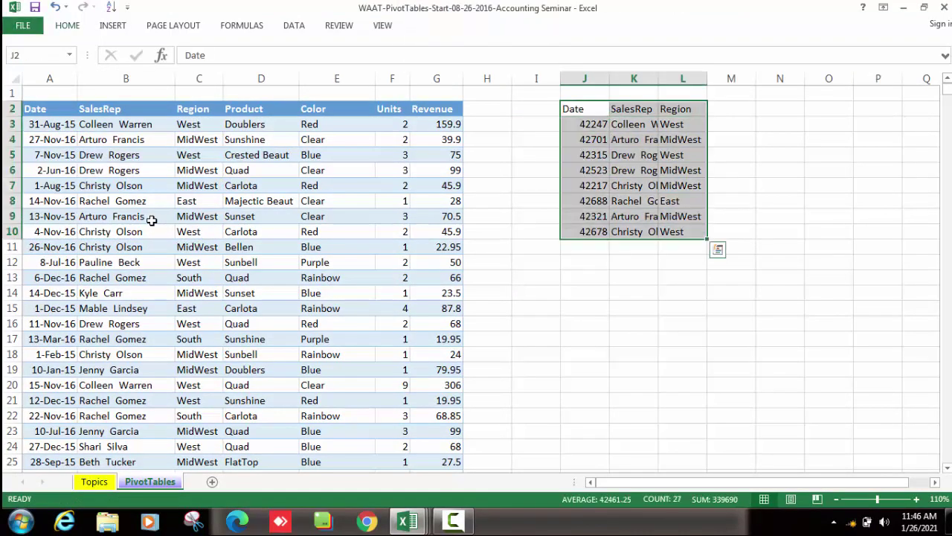
key(alt+h)
key(o)
key(i)
key(Right)
key(Right)
key(Right)
key(Right)
key(Right)
key(Right)
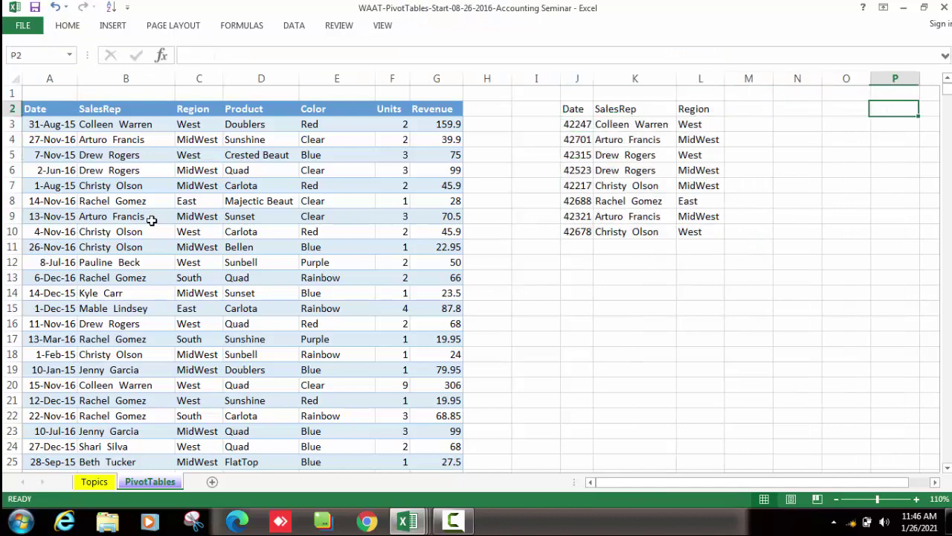
key(Right)
Select the whole pasted block J2:L10 and apply all borders to it
key(Left)
key(Left)
key(Left)
key(Left)
key(Left)
key(Left)
key(Left)
key(ctrl+a)
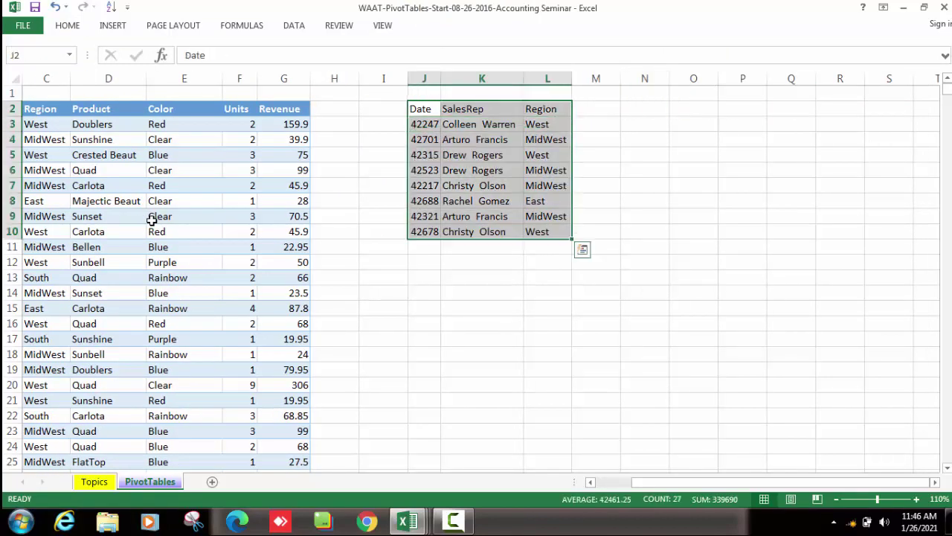
key(alt+h)
key(b)
key(a)
key(Down)
key(Down)
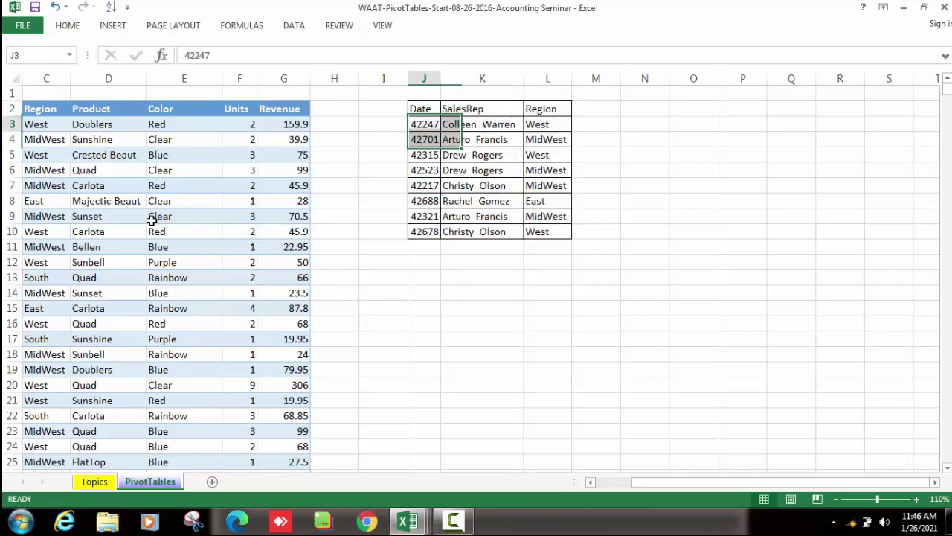
Reselect the bordered block J2:L10 and reapply all borders
key(Right)
key(Up)
key(Up)
key(Left)
key(ctrl+a)
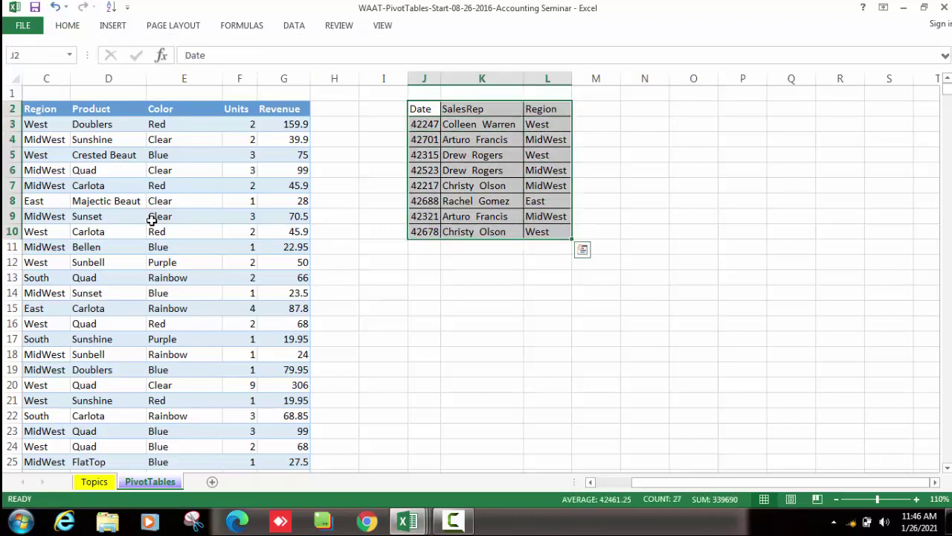
key(alt+h)
key(b)
key(a)
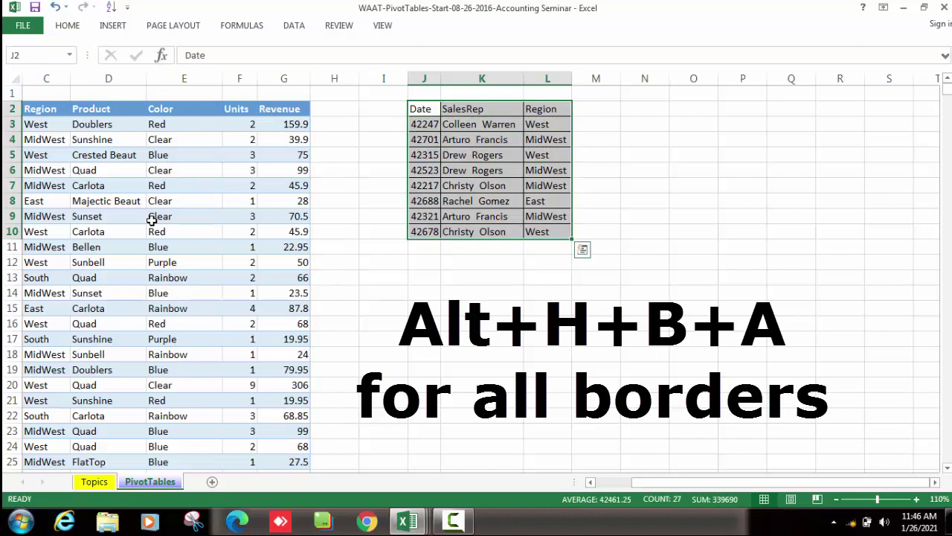
click(352, 236)
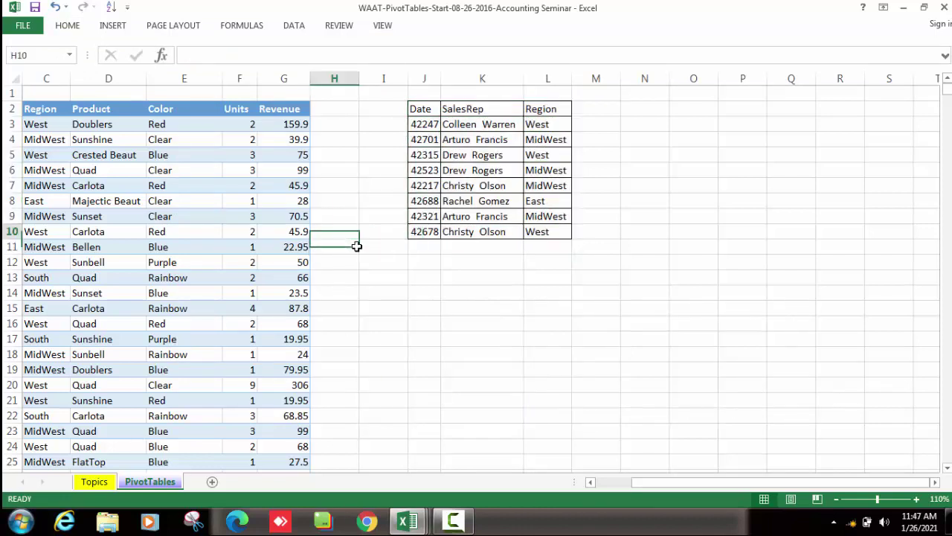
Select J2:L10 starting from its Date header and set its border style to All Borders
key(Up)
key(Up)
key(Right)
key(Right)
key(Up)
key(Up)
key(Up)
key(Up)
key(Up)
key(Up)
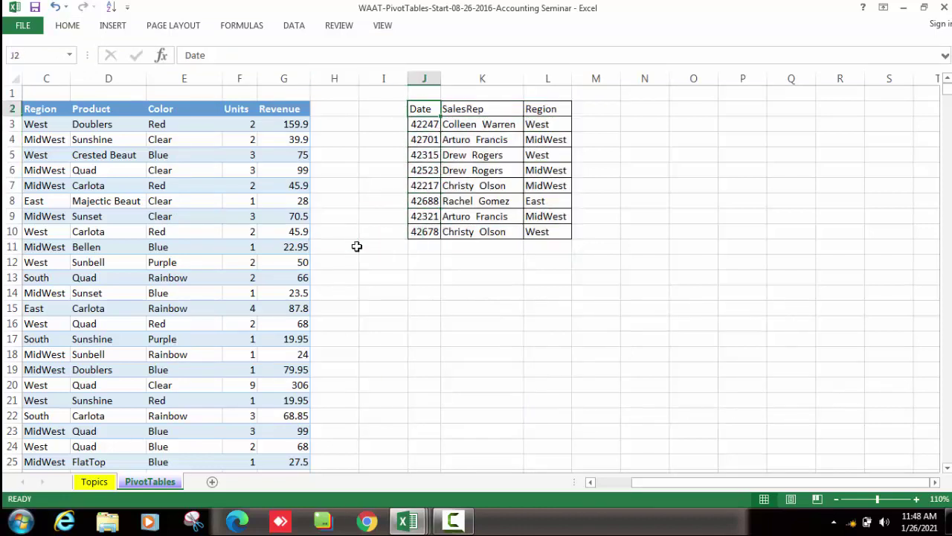
key(ctrl+shift+Right)
key(ctrl+shift+Down)
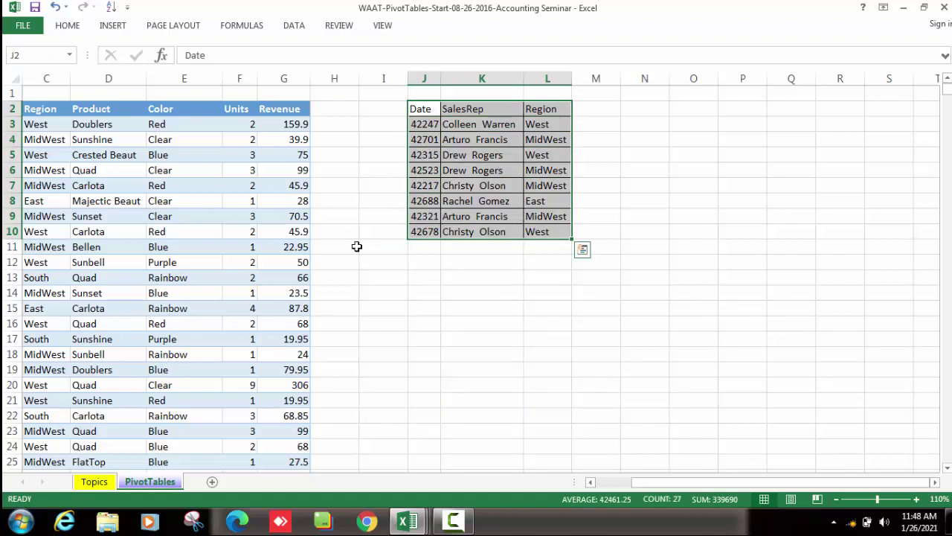
click(66, 27)
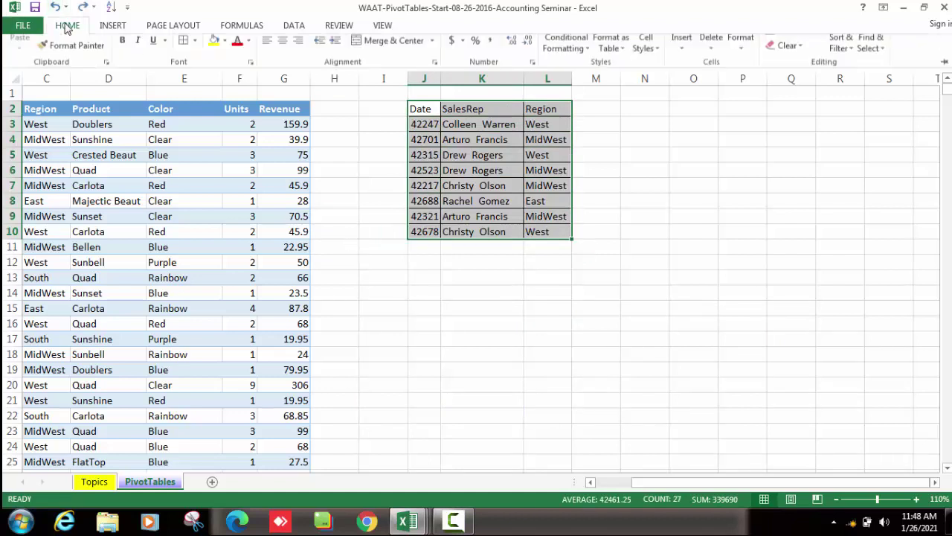
click(195, 76)
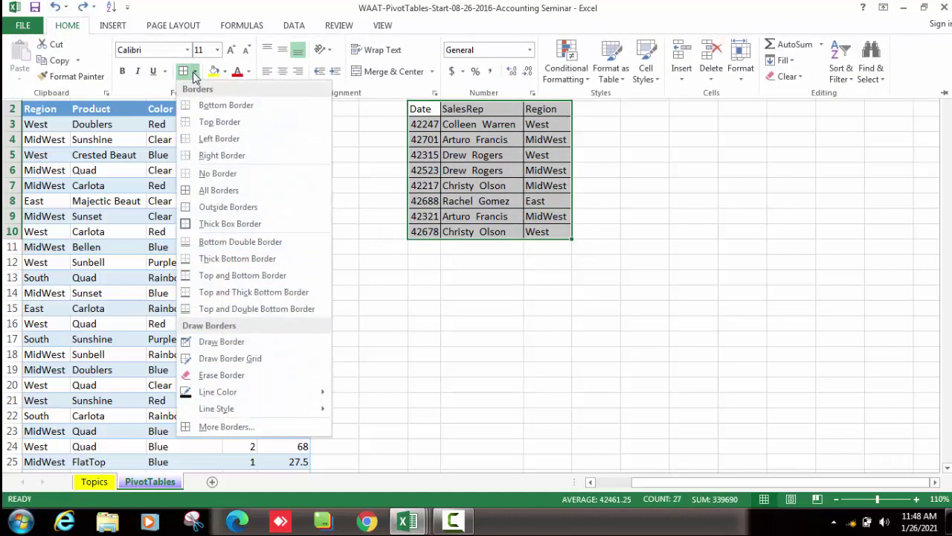
click(210, 194)
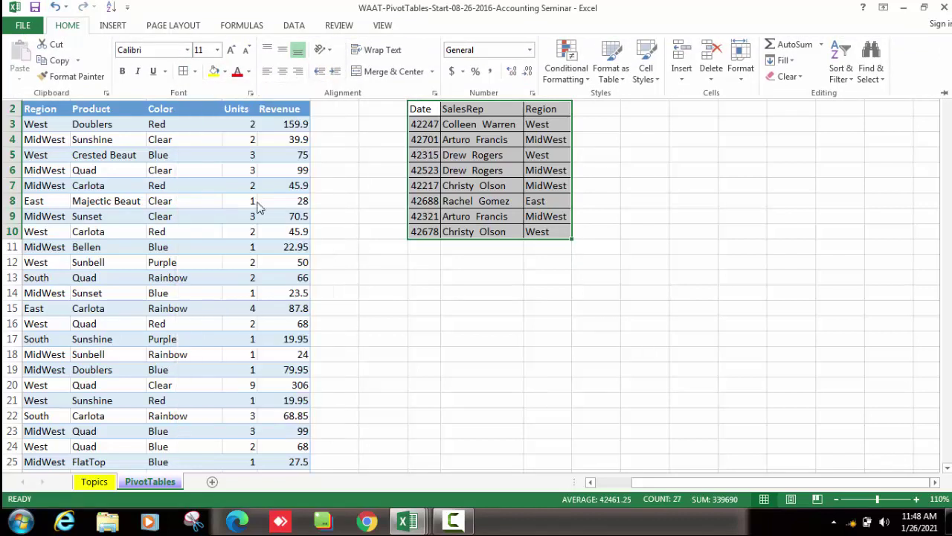
Clear the formatting of J2:L10 and add an outline border around the block
click(520, 282)
key(Up)
key(Up)
key(Up)
key(Up)
key(Up)
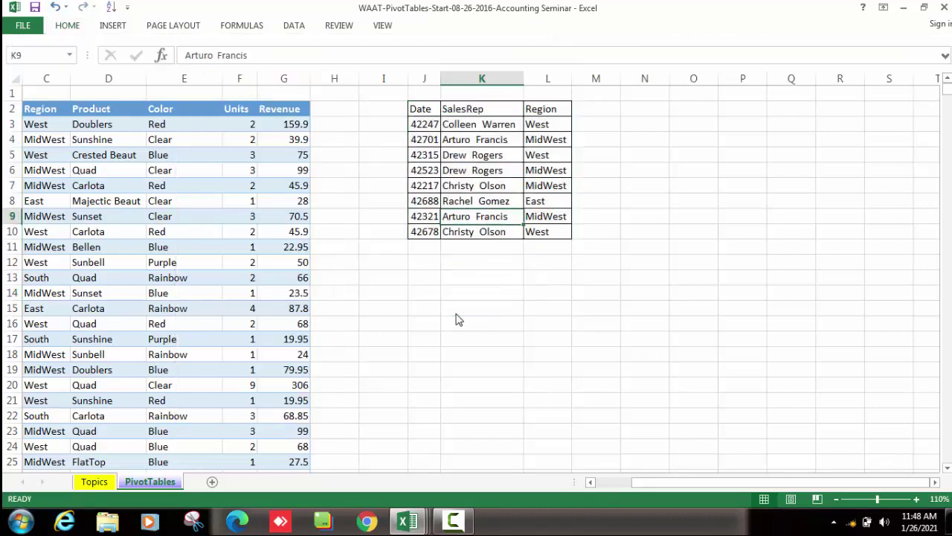
key(Left)
key(ctrl+Up)
key(ctrl+shift+Down)
key(ctrl+shift+Right)
key(alt+d)
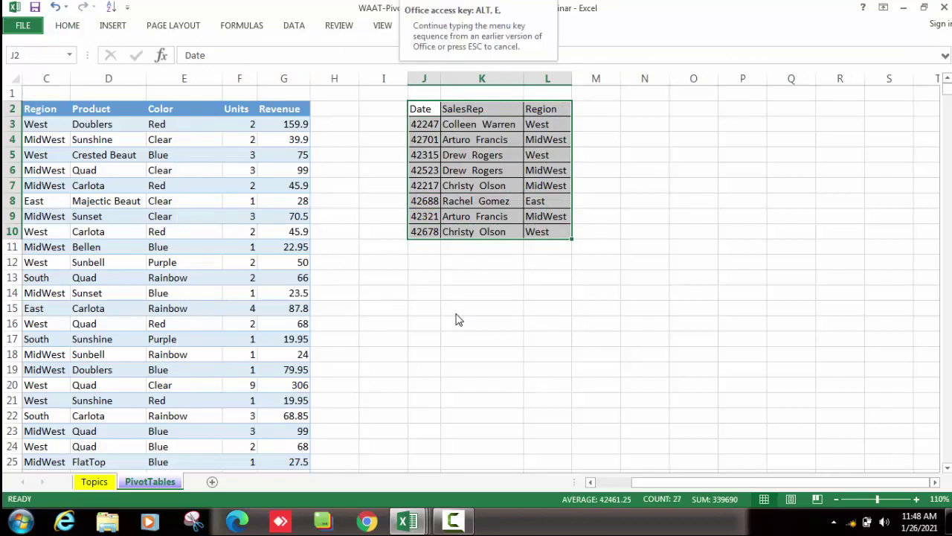
key(p)
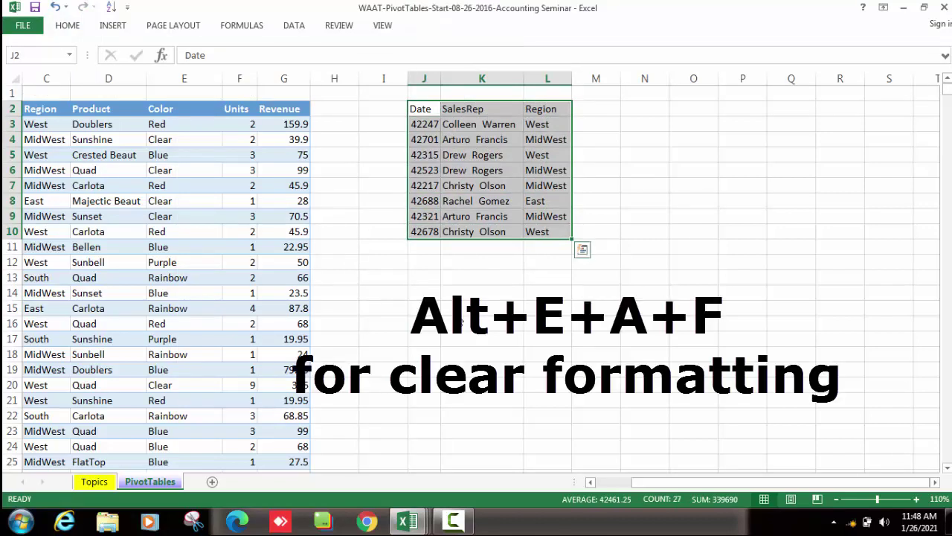
key(alt+e)
key(a)
key(f)
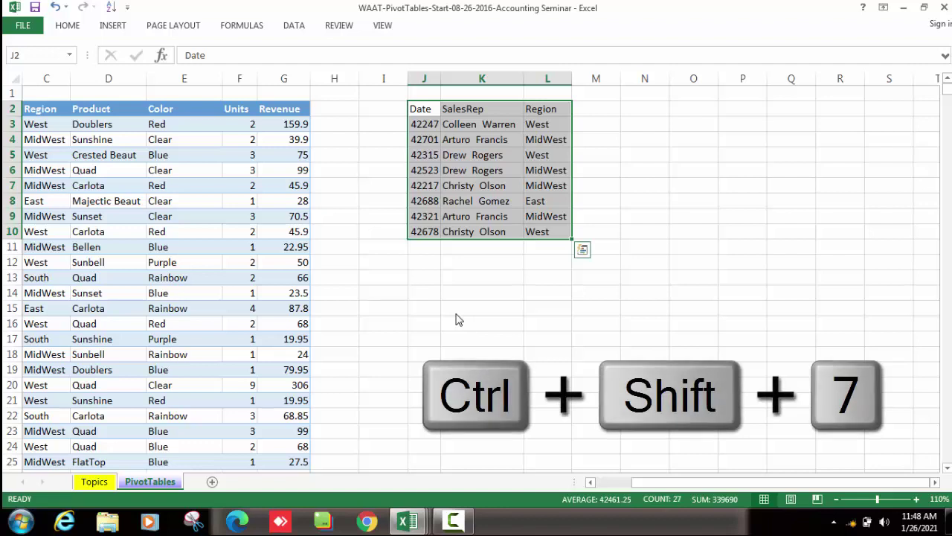
key(Down)
key(Down)
key(Right)
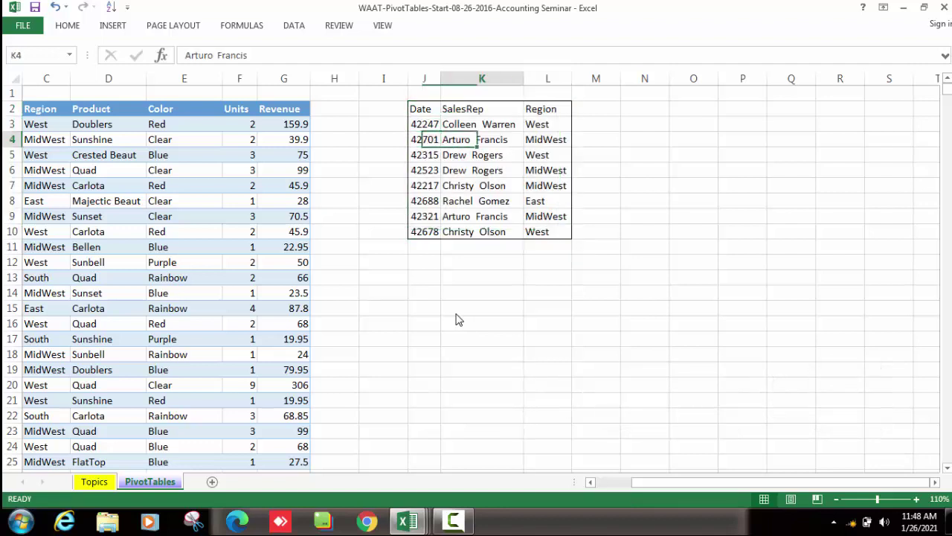
Select the outlined block J2:L10 and remove its outline border
key(Left)
key(Up)
key(Up)
key(shift+Right)
key(shift+Right)
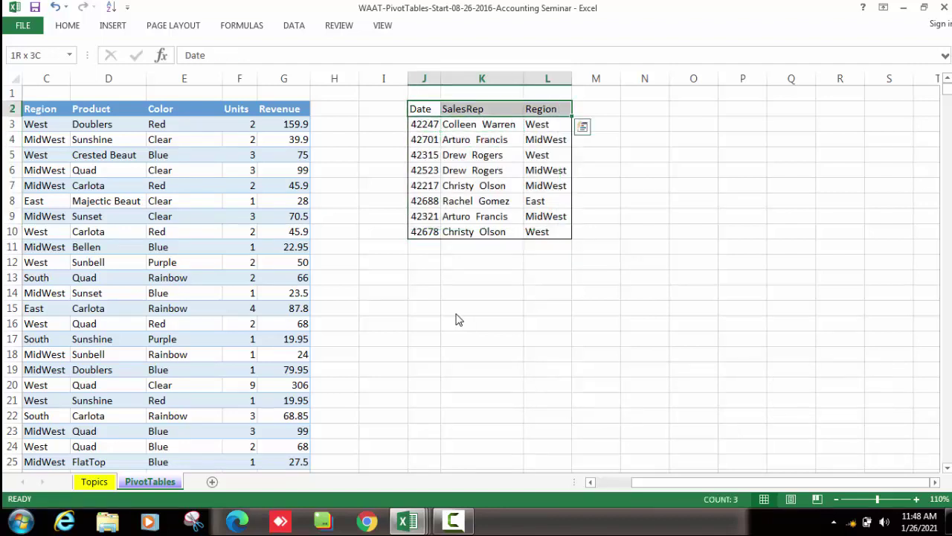
key(ctrl+shift+Down)
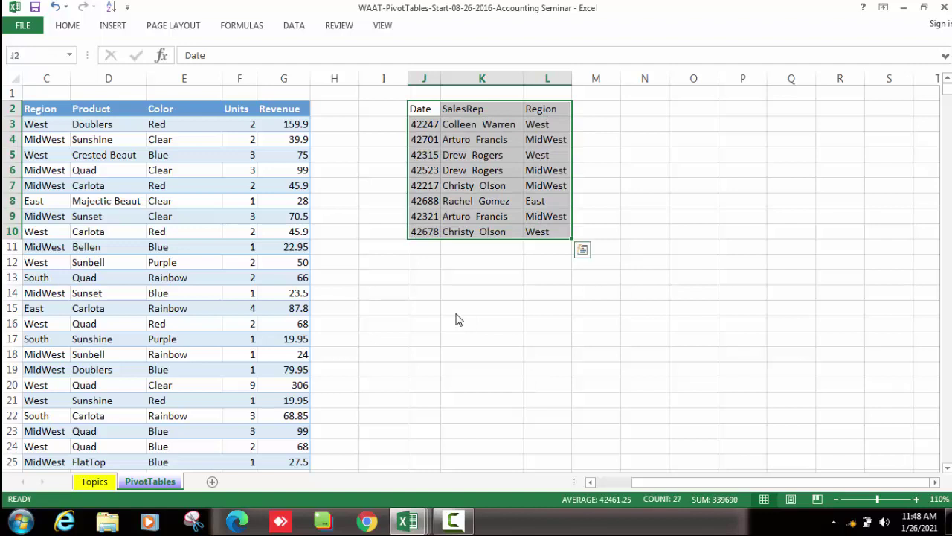
key(ctrl+Tab)
key(Down)
key(Down)
key(Right)
key(ctrl+Tab)
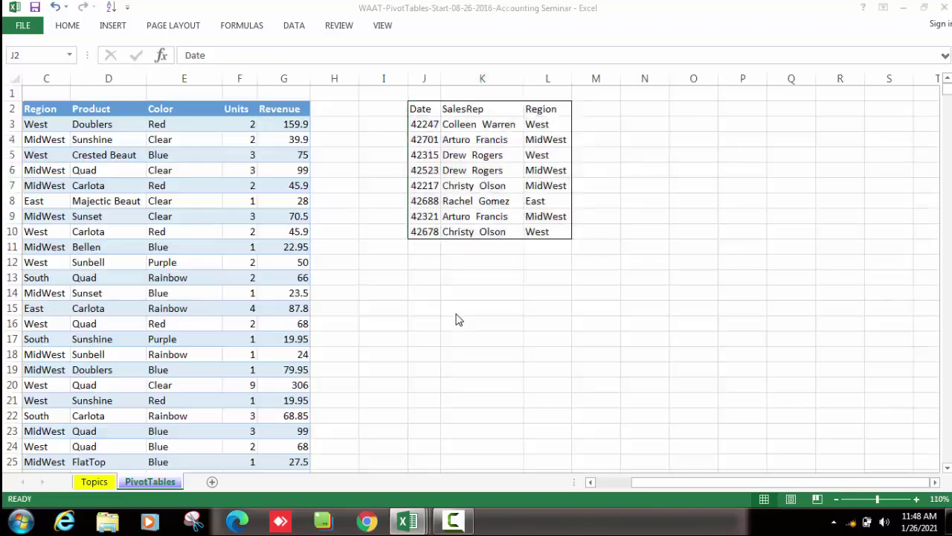
key(ctrl+shift+minus)
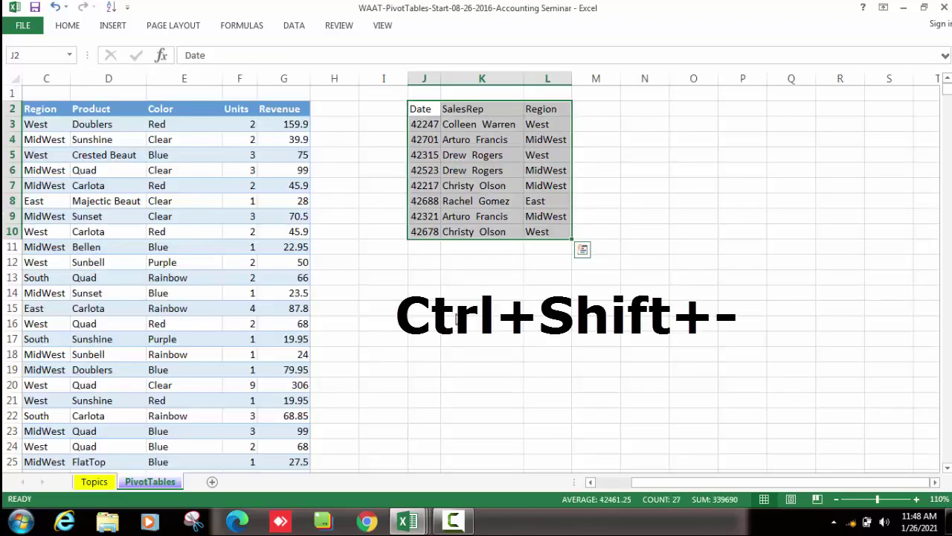
key(Down)
key(Down)
key(Down)
key(Down)
key(Up)
key(Up)
key(Up)
key(Up)
key(Up)
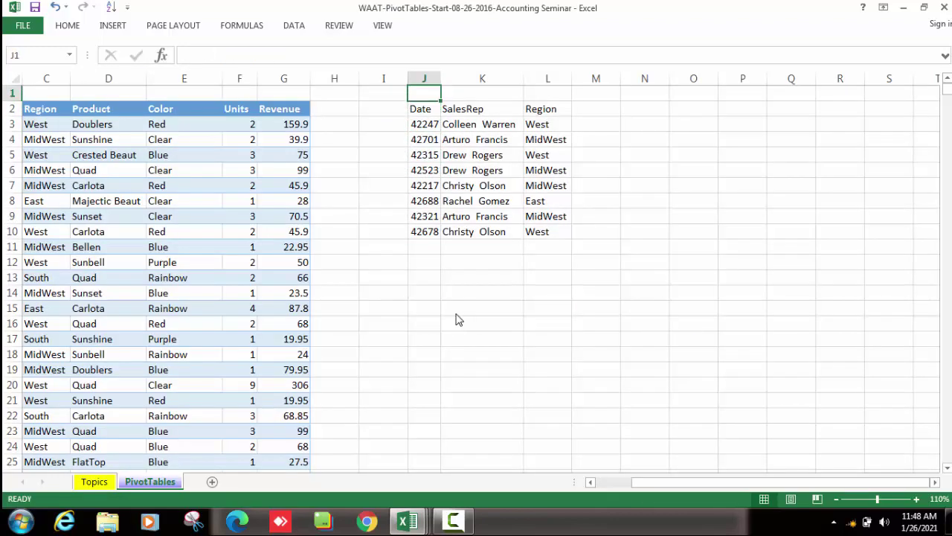
Apply all borders to J2:L10 and remove them again with the remove-border command
key(Down)
key(ctrl+shift+Right)
key(ctrl+shift+Down)
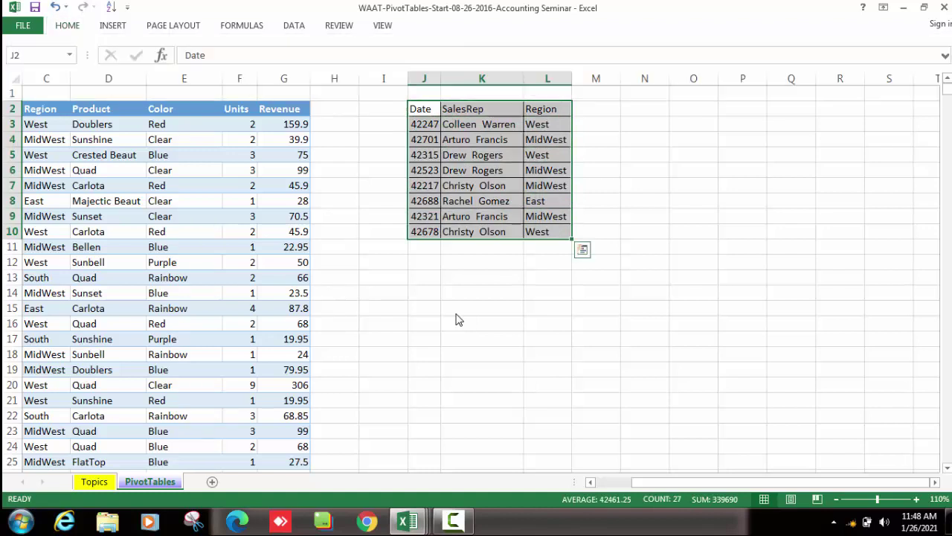
key(Down)
key(Up)
key(ctrl+shift+Right)
key(ctrl+shift+Down)
key(Down)
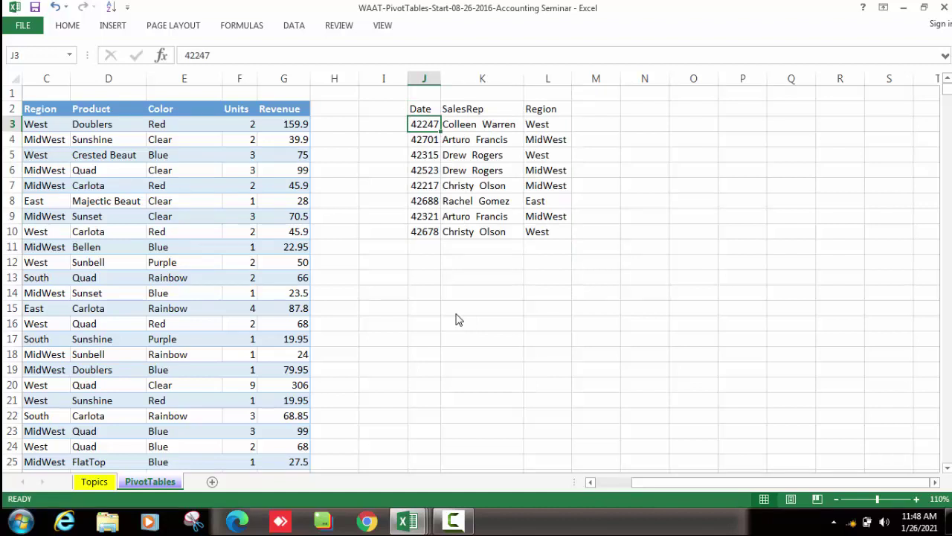
key(ctrl+shift+minus)
Select the unbordered block J2:L10 and apply all borders
key(Up)
key(shift+Right)
key(shift+Right)
key(ctrl+shift+Down)
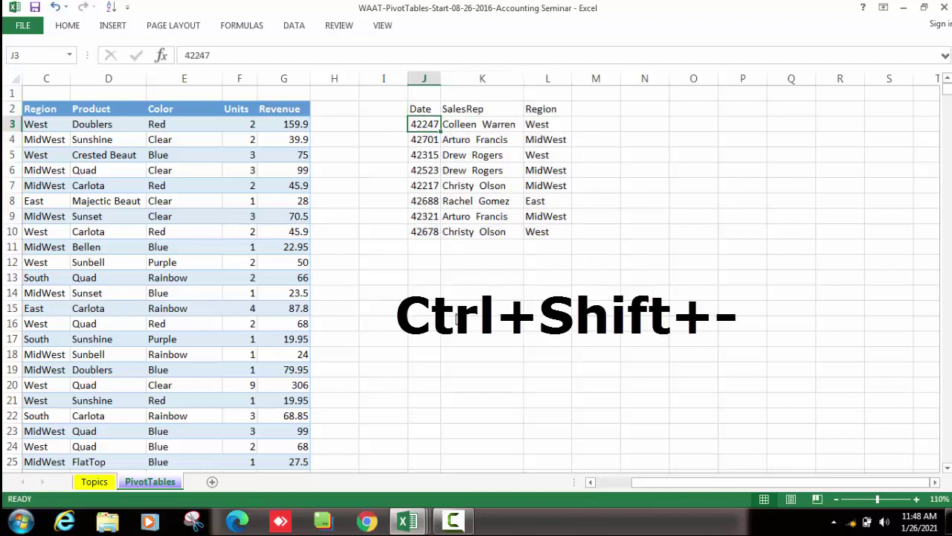
key(Up)
key(shift+Right)
key(shift+Right)
key(ctrl+shift+Down)
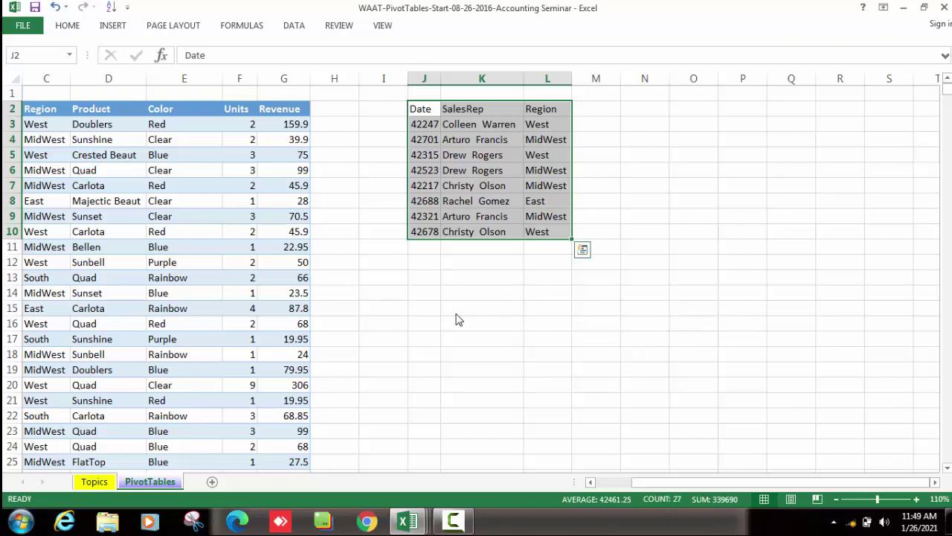
key(alt+h)
key(b)
key(a)
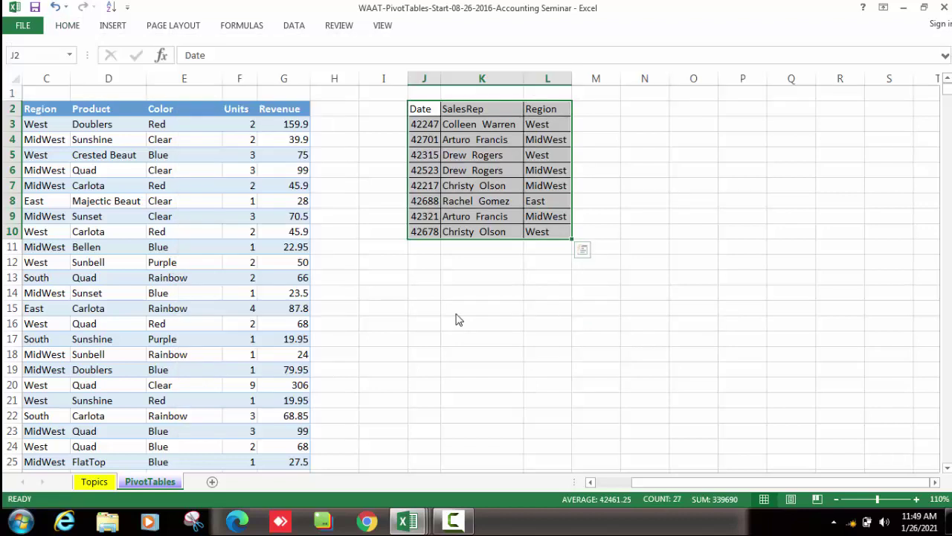
Reselect J2:L10 from the Date header and remove all of its borders
key(shift+BackSpace)
key(shift+Right)
key(shift+Right)
key(ctrl+shift+Down)
Switch to the shortcut list workbook, select the key combination of shortcut 114, and return to the sales data workbook
key(alt+Tab)
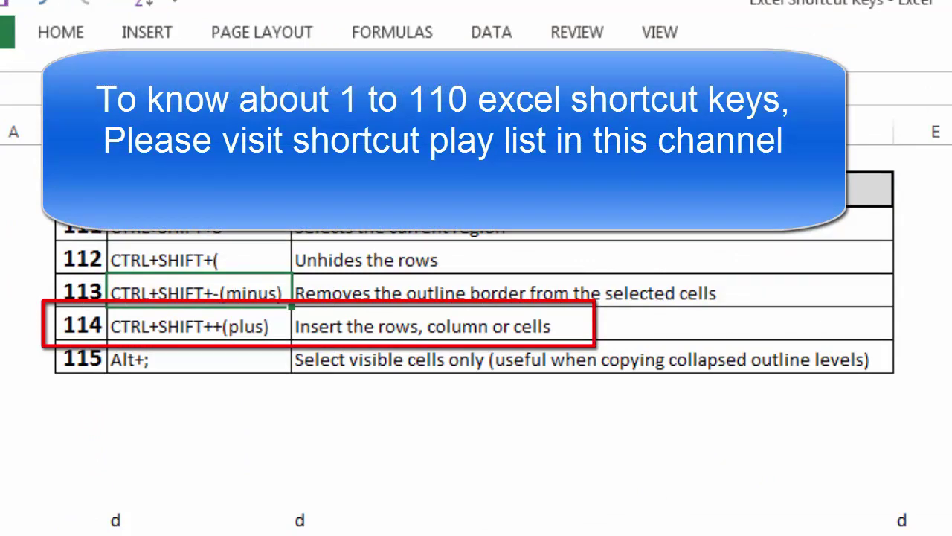
click(199, 326)
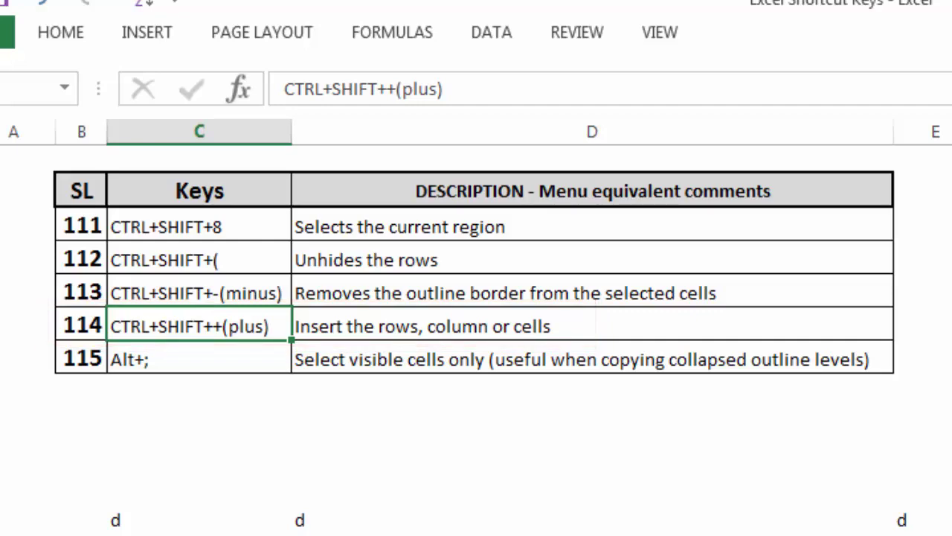
key(alt+Tab)
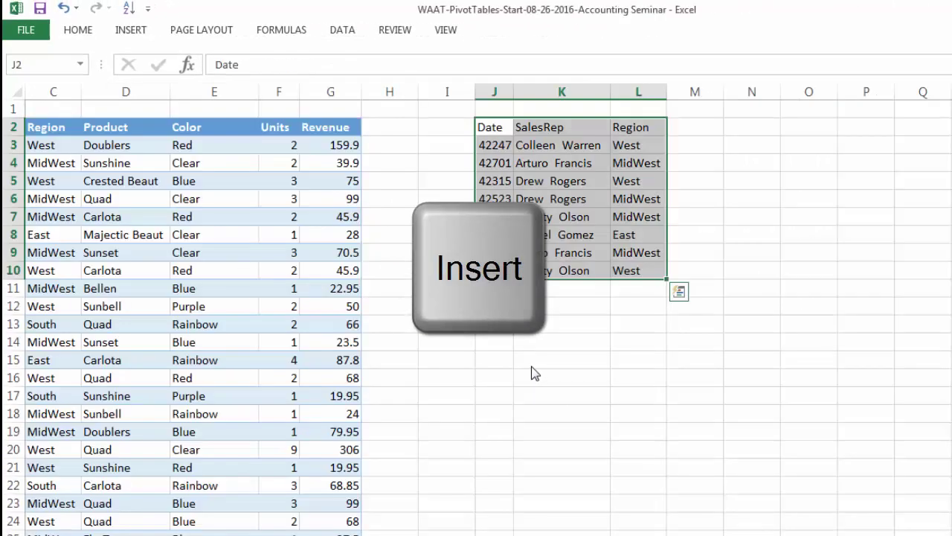
Insert a single cell at K3 with the existing cells shifted down, and undo the insertion
key(Delete)
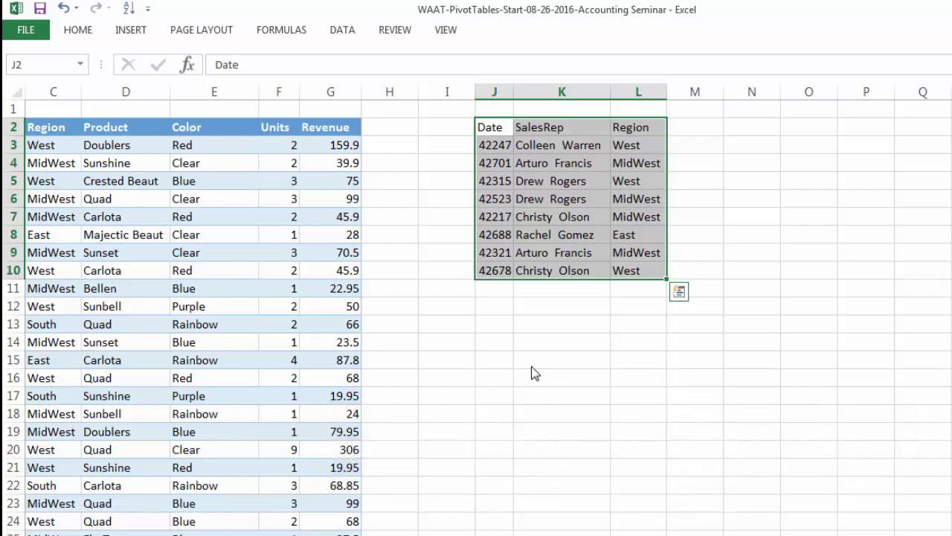
key(Right)
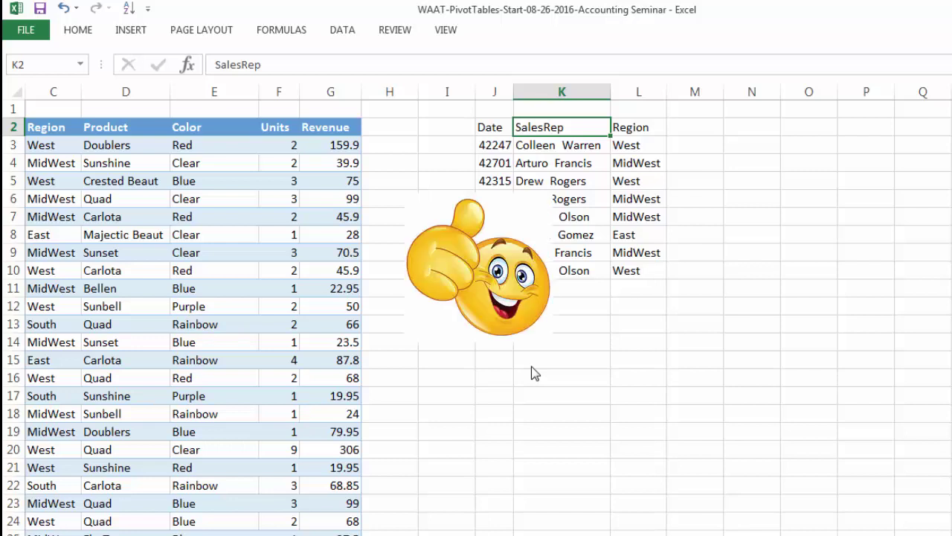
key(ctrl+a)
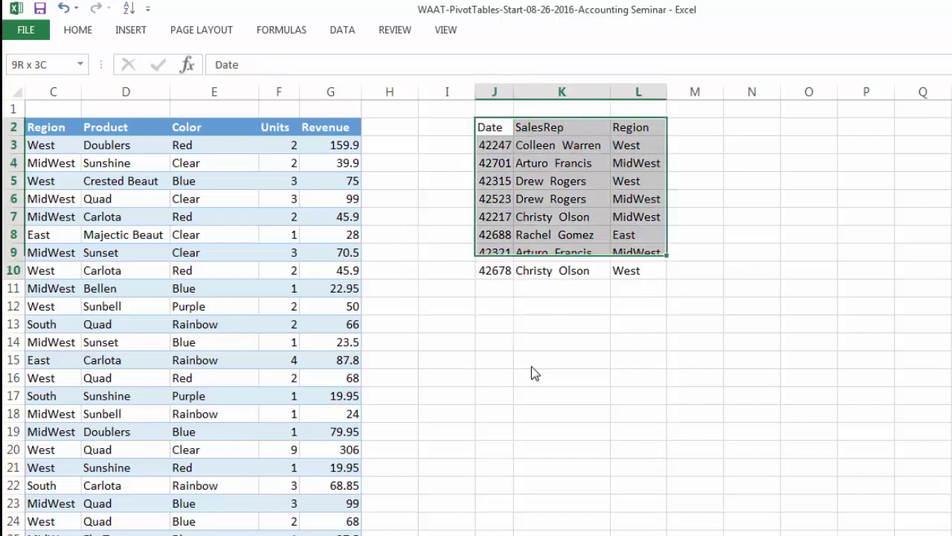
key(Down)
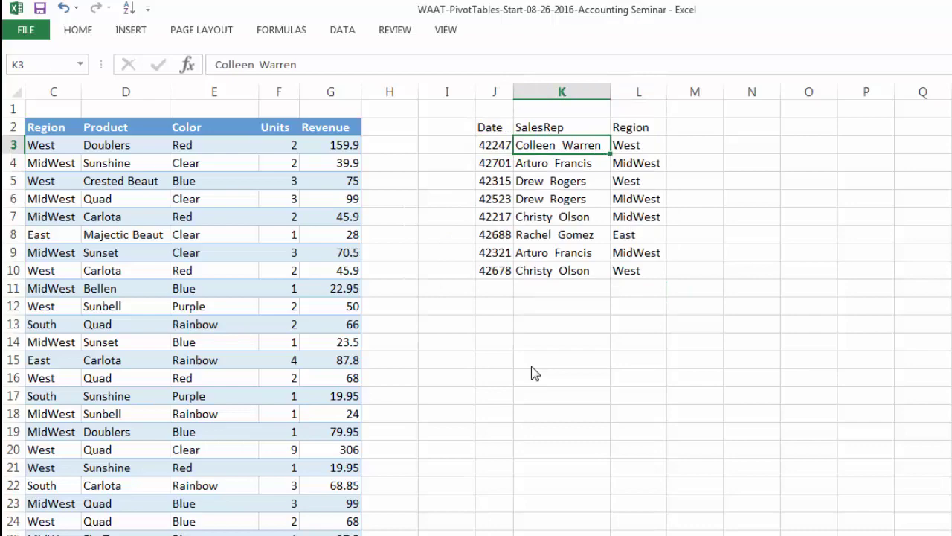
key(ctrl+shift+plus)
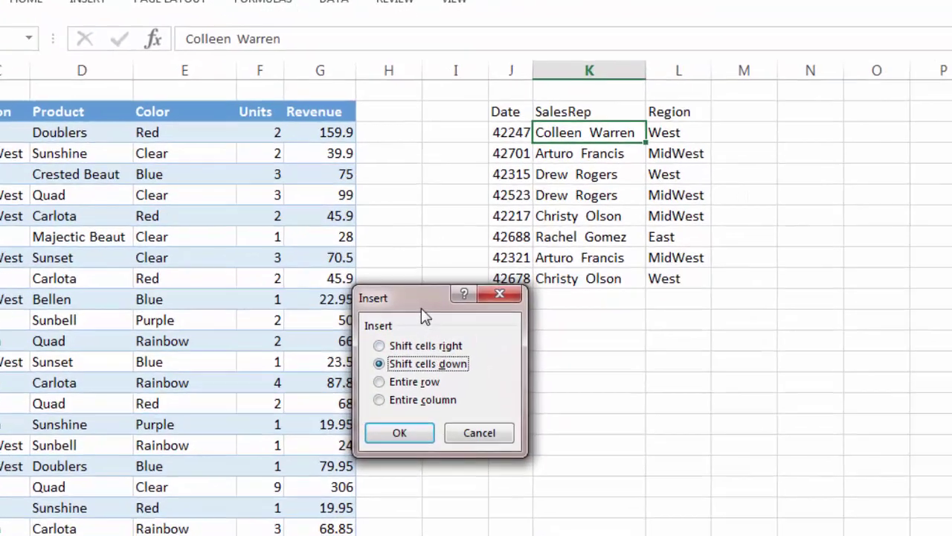
drag(408, 288, 878, 114)
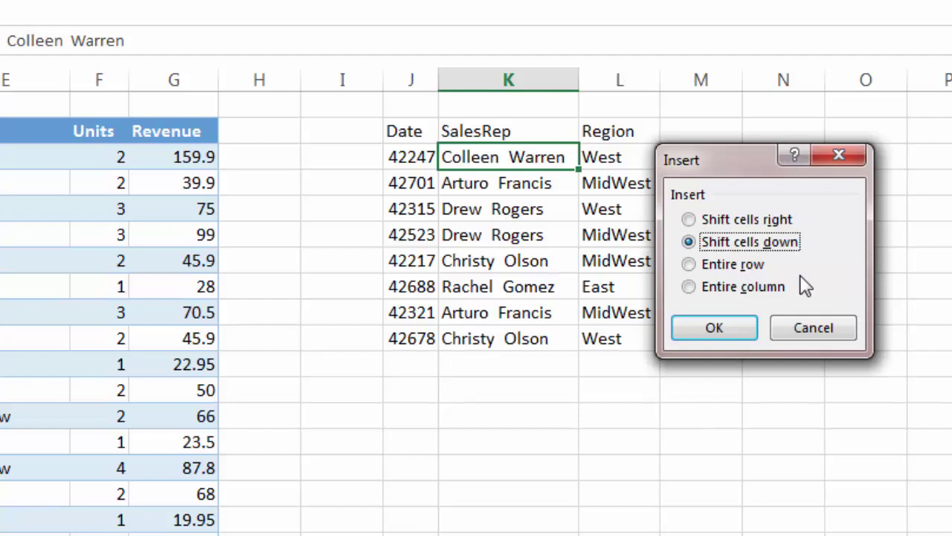
click(714, 329)
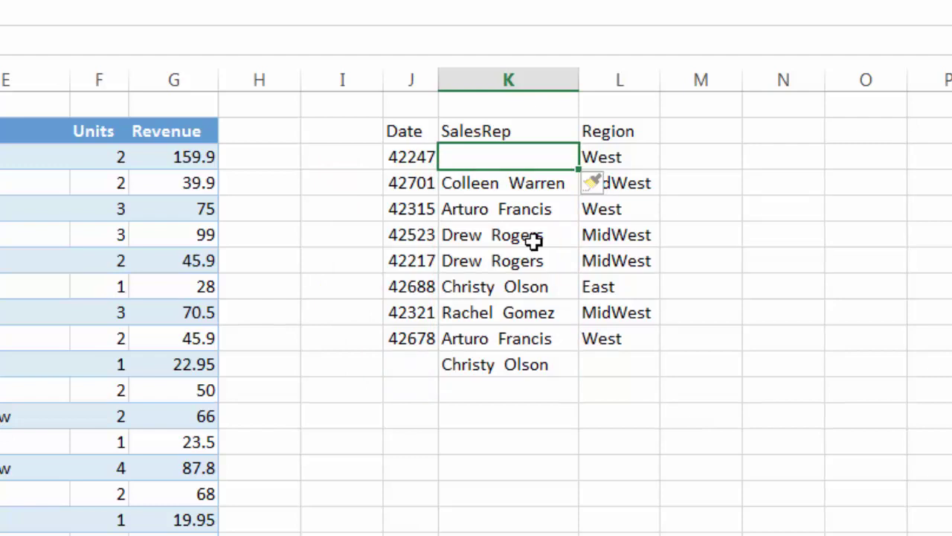
key(ctrl+z)
Insert a single cell at K3 with the existing cells shifted right, and undo the insertion
key(ctrl+shift+plus)
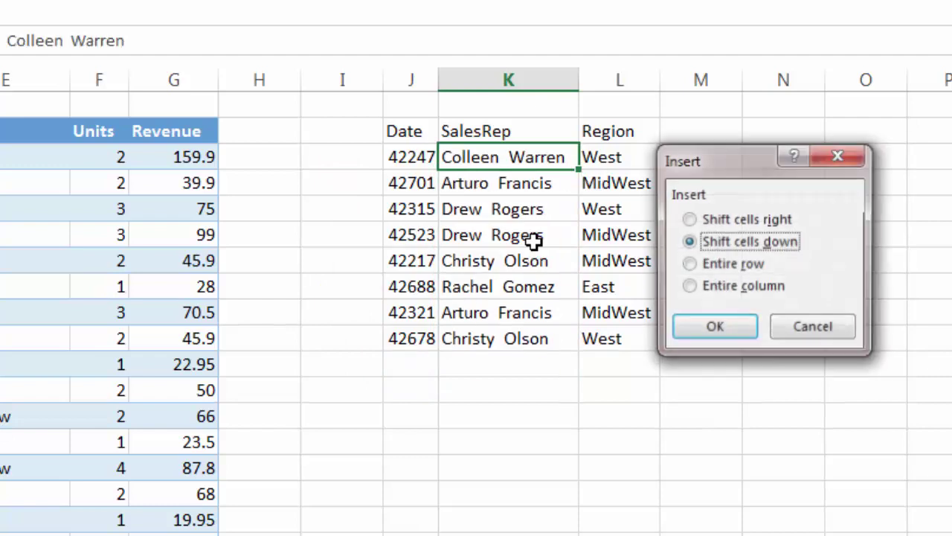
click(689, 220)
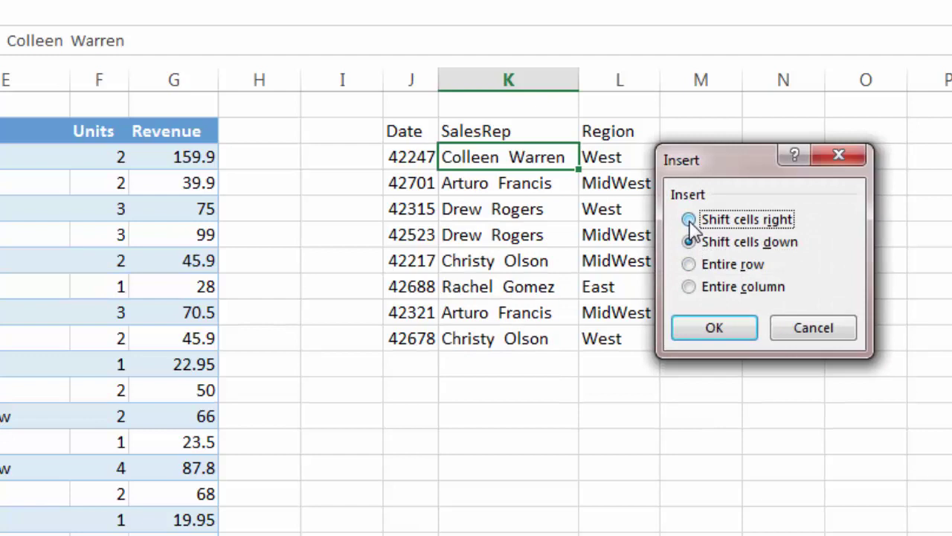
click(713, 331)
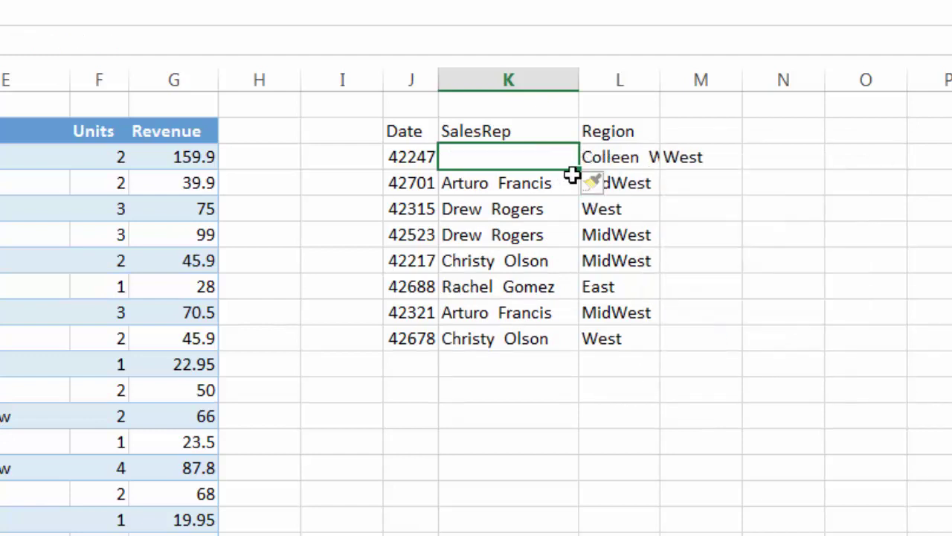
key(ctrl+z)
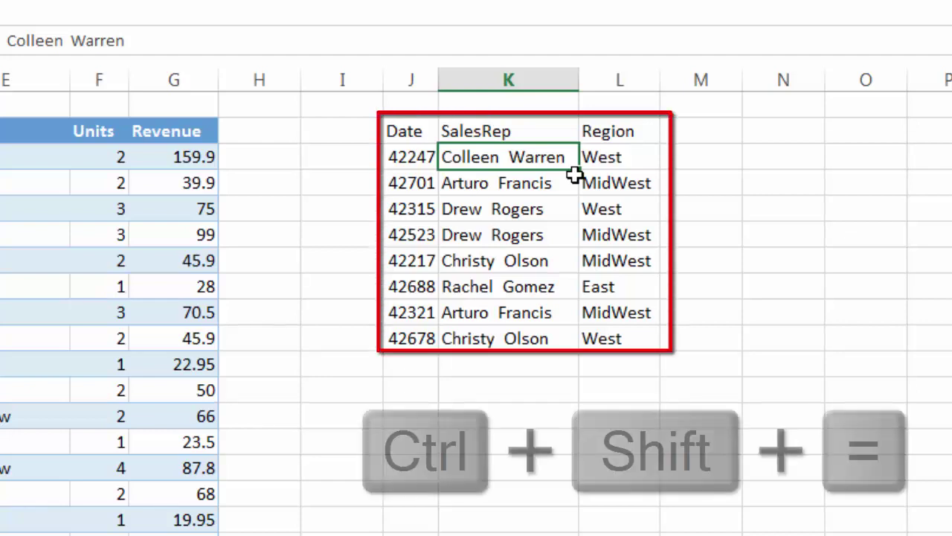
Insert an entire row at cell K3 using the Entire row option, and undo the insertion
key(ctrl+shift+equal)
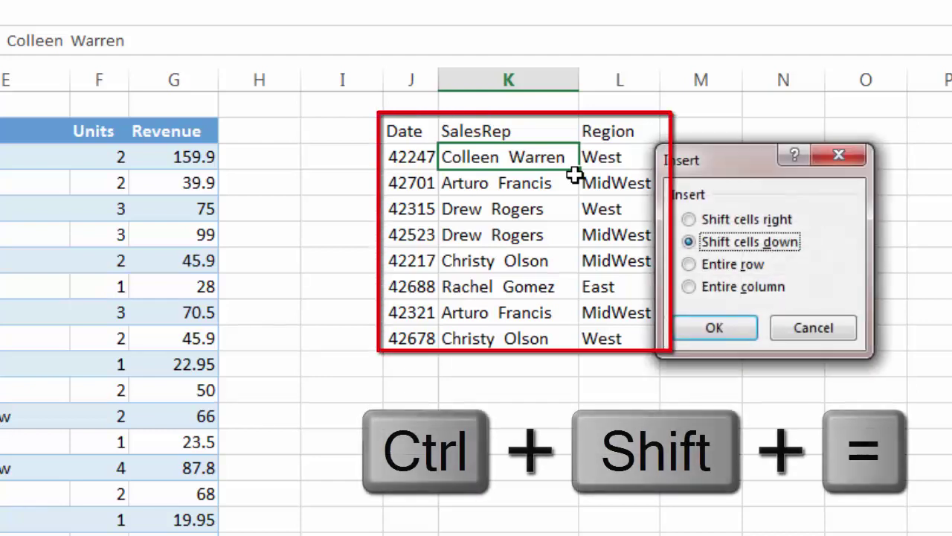
click(688, 265)
click(713, 336)
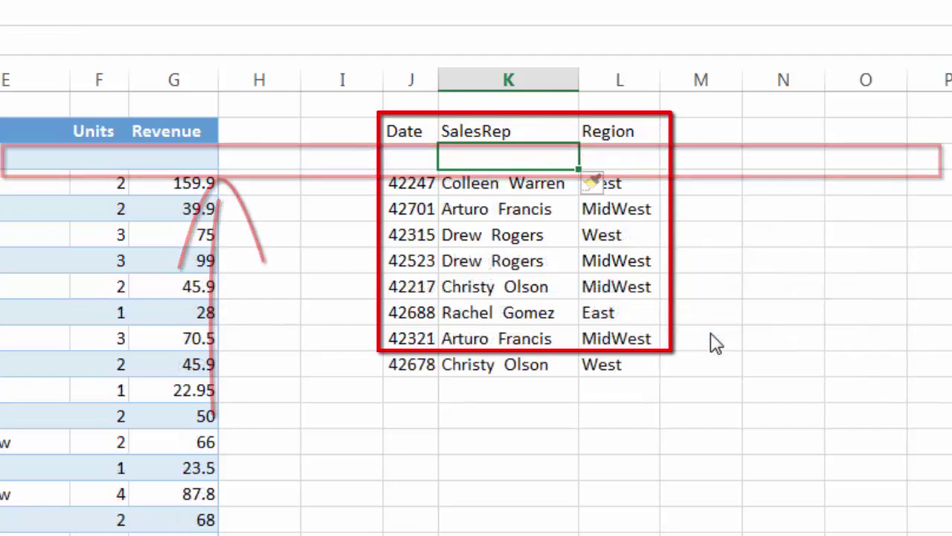
key(ctrl+z)
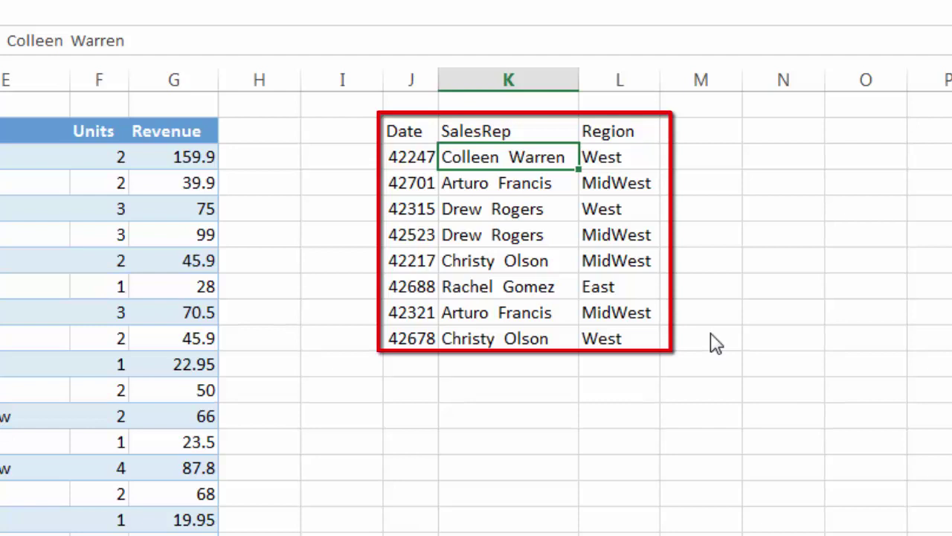
Insert an entire column at cell K3 using the Entire column option, and undo the insertion
key(ctrl+shift+plus)
click(689, 286)
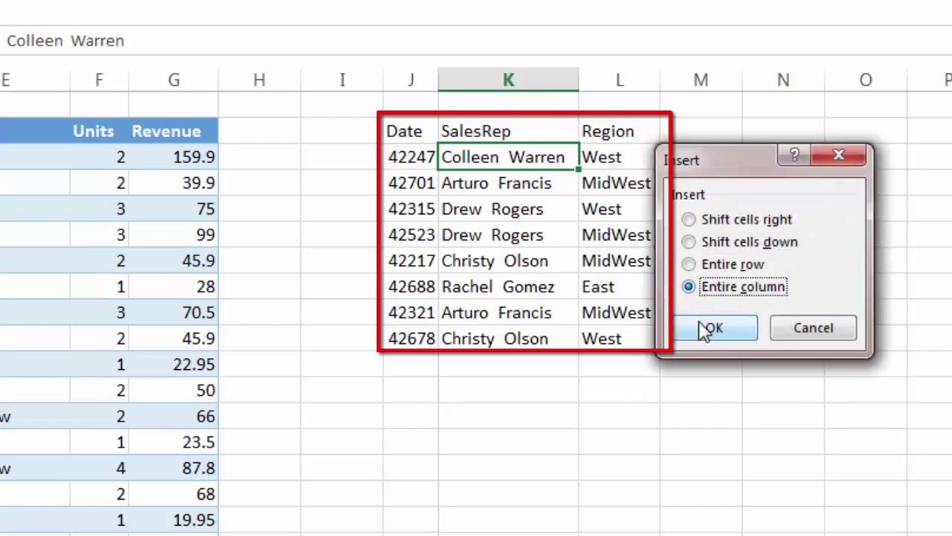
click(703, 333)
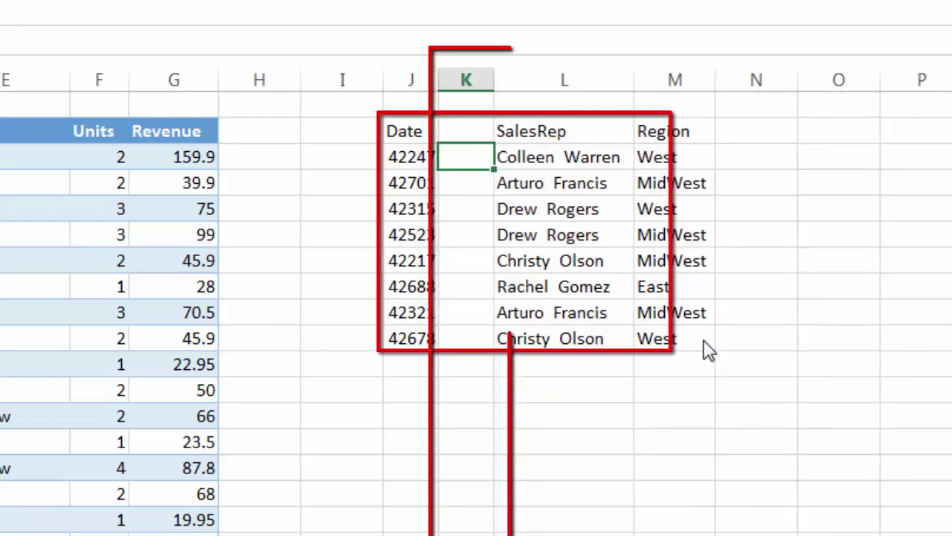
key(ctrl+z)
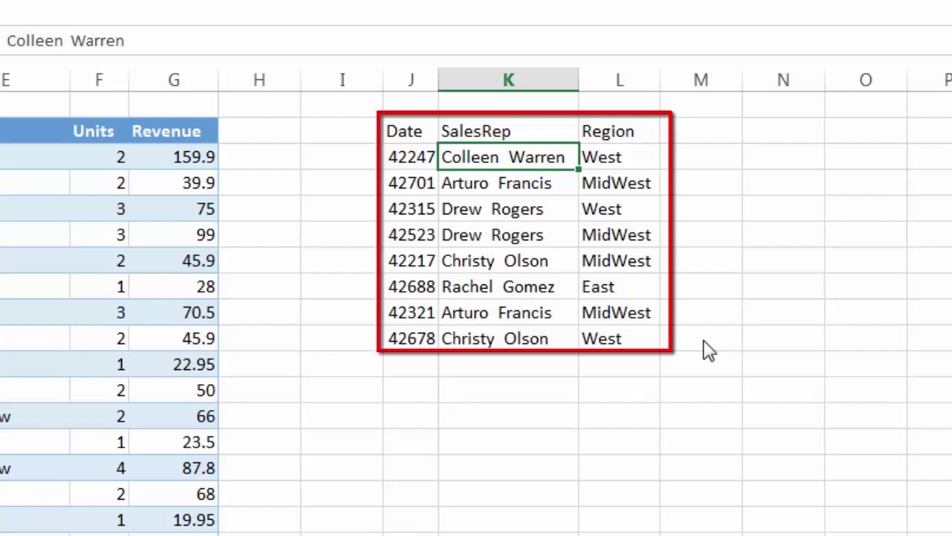
Select the whole SalesRep column K, insert a column before it, and undo the insertion
key(Left)
key(Up)
key(Right)
key(ctrl+space)
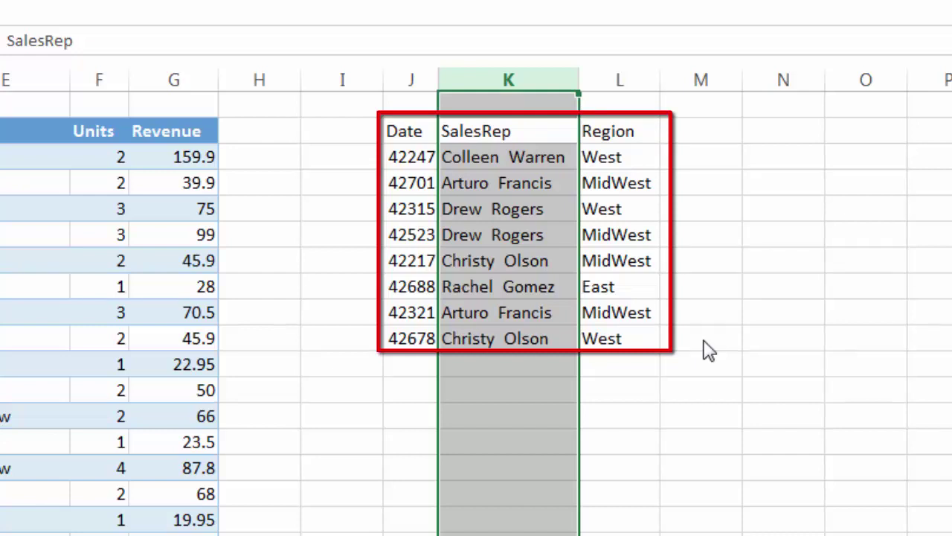
key(ctrl+shift+plus)
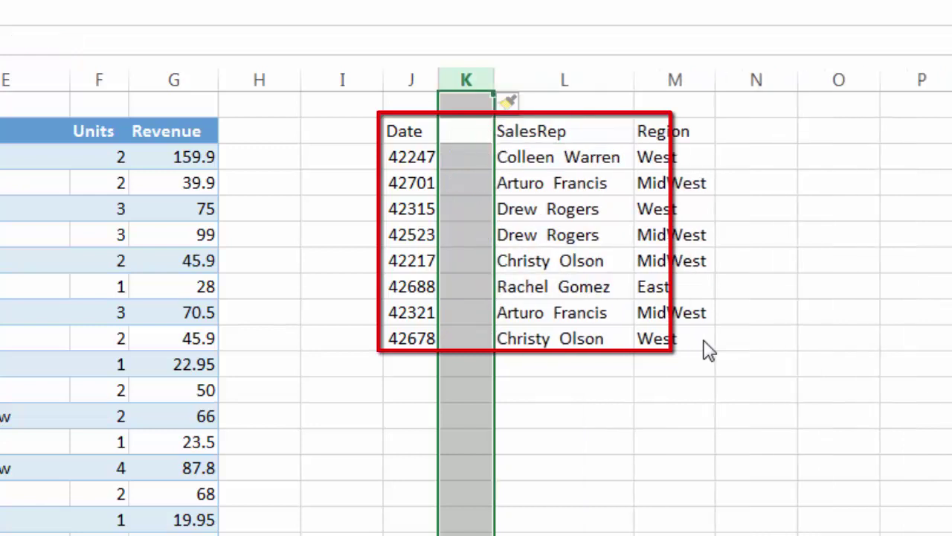
key(ctrl+z)
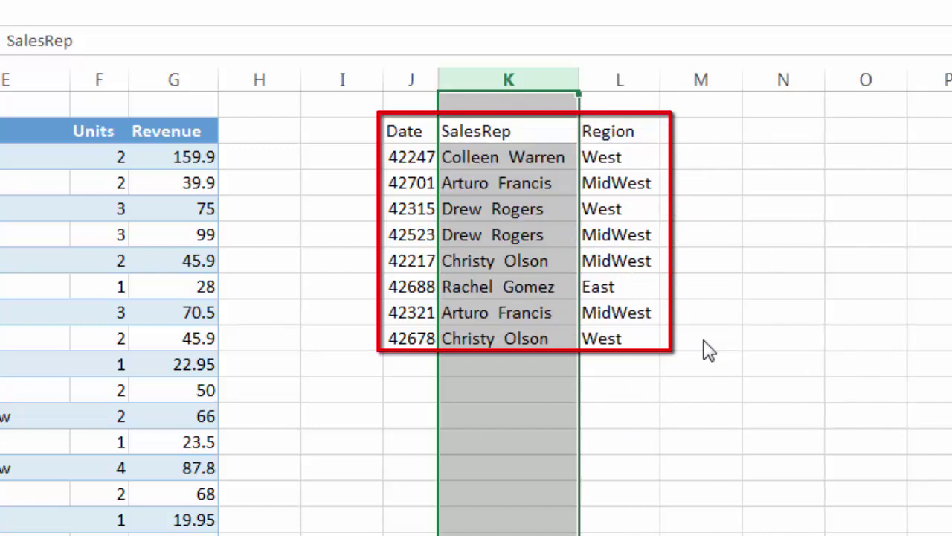
Select the whole of row 7 and insert a new row there
key(Left)
key(Down)
key(Down)
key(Down)
key(Left)
key(shift+space)
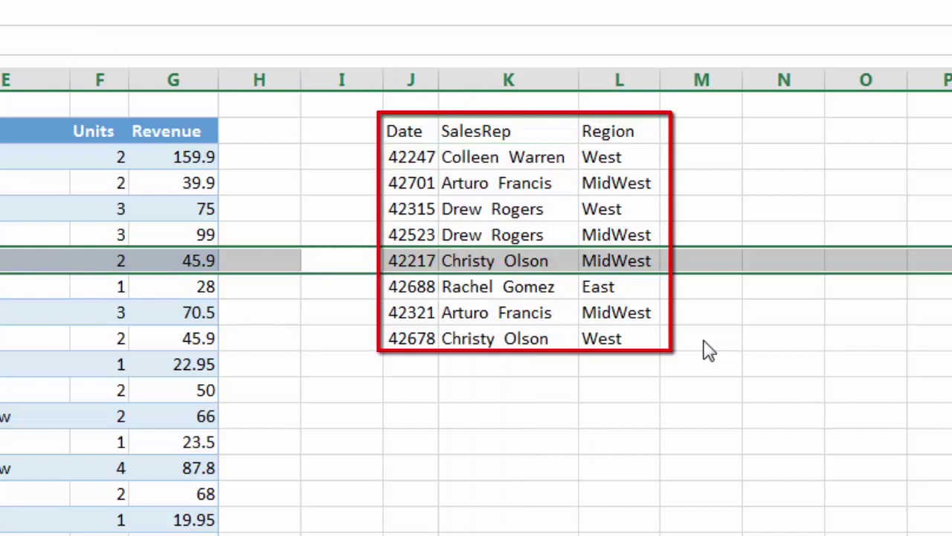
key(ctrl+shift+plus)
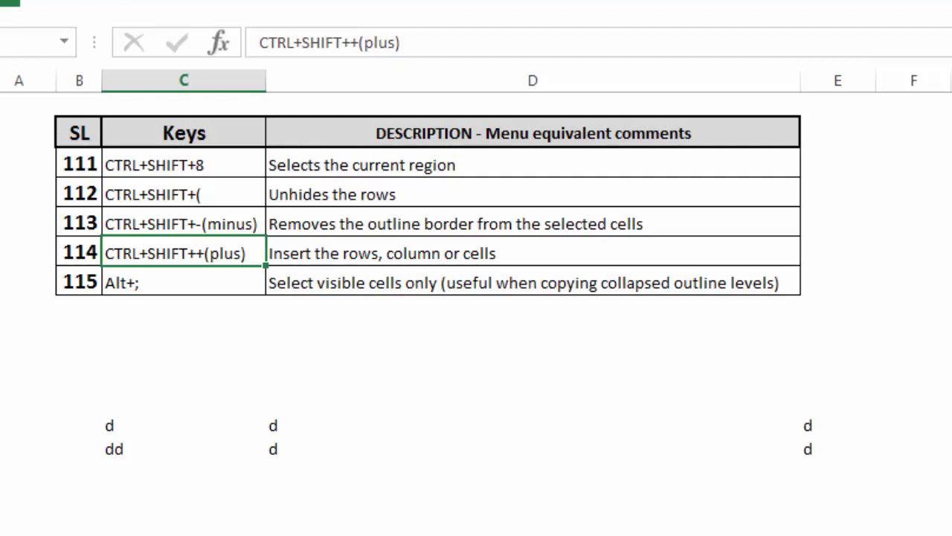
In the shortcut list workbook, select the key combination of shortcut 115, Alt+;
click(79, 306)
click(183, 283)
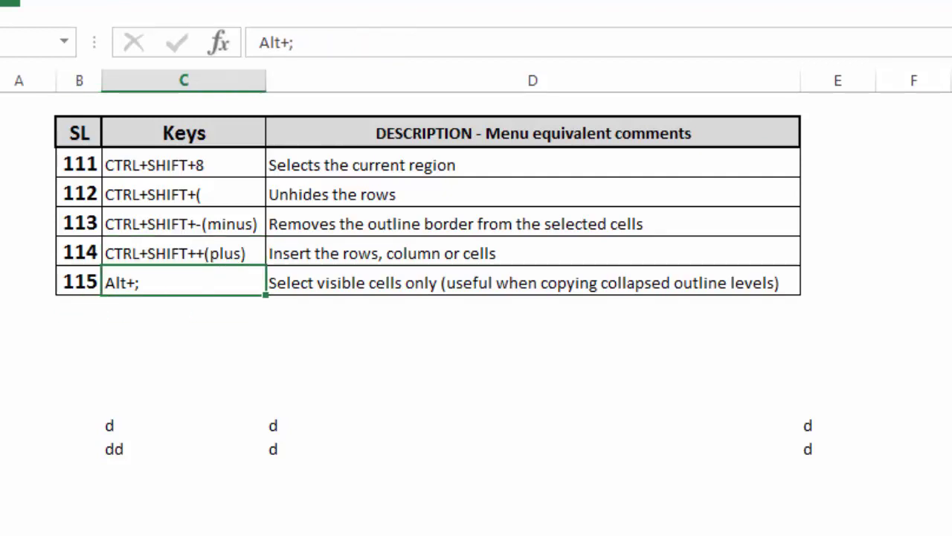
drag(79, 283, 838, 283)
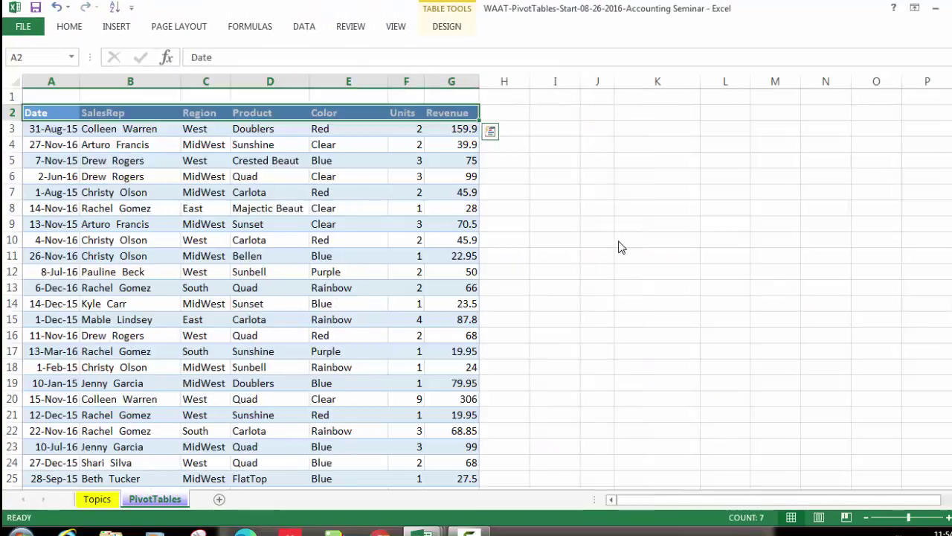
In the sales data workbook, select rows 6 to 10 of the table and hide them
key(ctrl+q)
key(Escape)
key(Down)
key(Down)
key(Down)
key(Down)
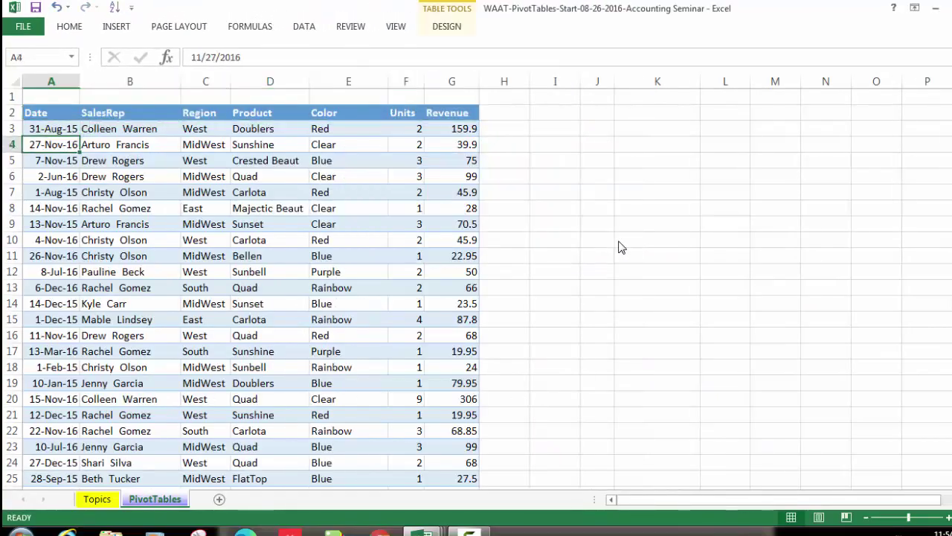
key(shift+space)
key(shift+Down)
key(shift+Down)
key(shift+Down)
key(shift+Down)
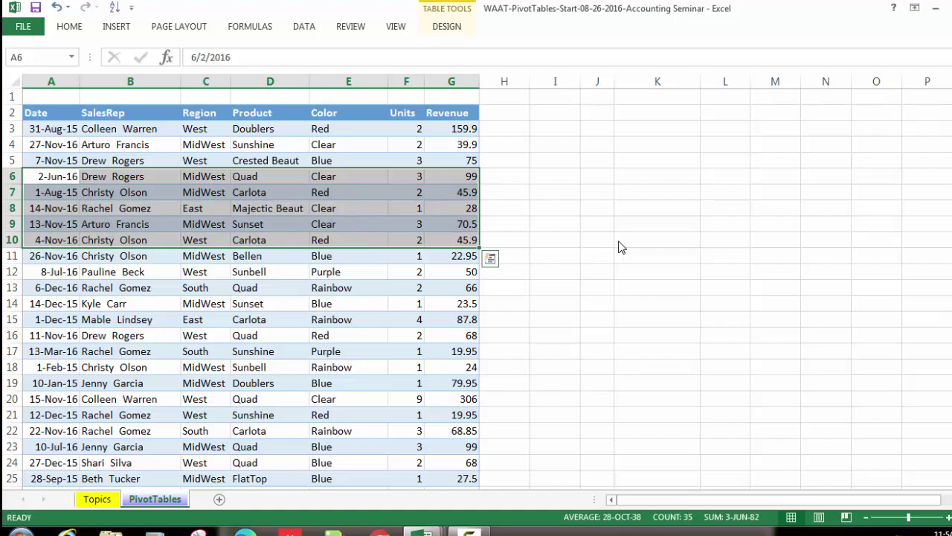
key(ctrl+9)
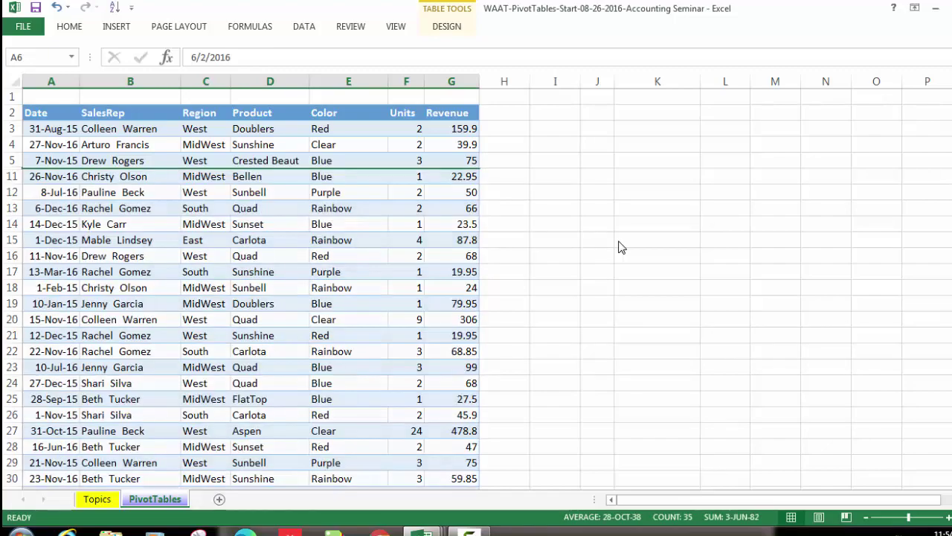
key(Up)
key(Up)
key(Up)
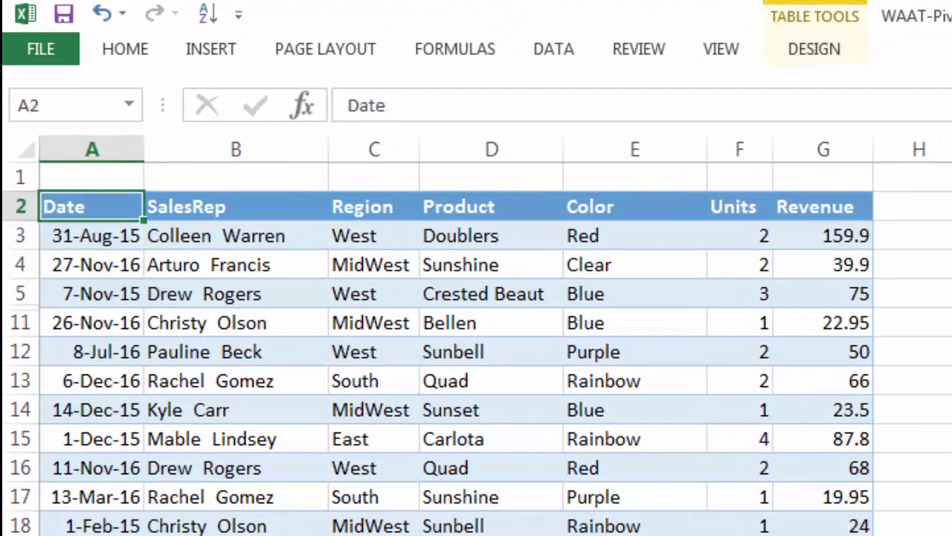
key(Down)
key(Down)
key(Down)
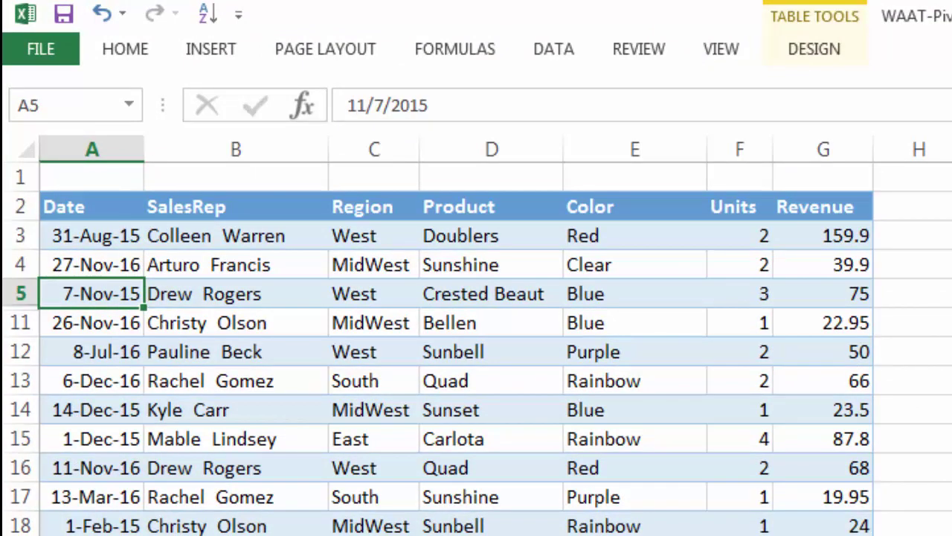
Select the range A2:G12 from the Date header across the hidden rows
key(Up)
key(Up)
key(Up)
key(shift+Right)
key(shift+Right)
key(shift+Right)
key(shift+Right)
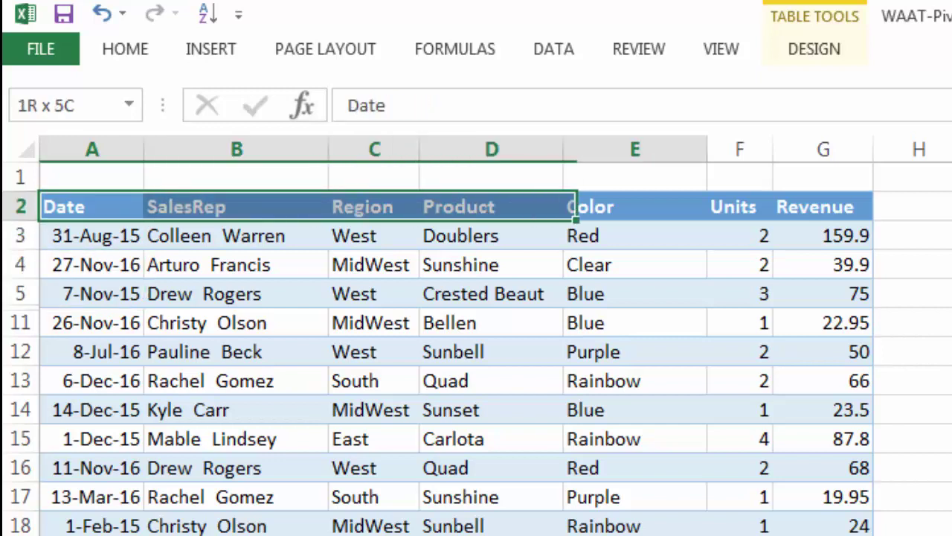
key(shift+Right)
key(shift+Down)
key(shift+Down)
key(shift+Right)
key(shift+Down)
key(shift+Down)
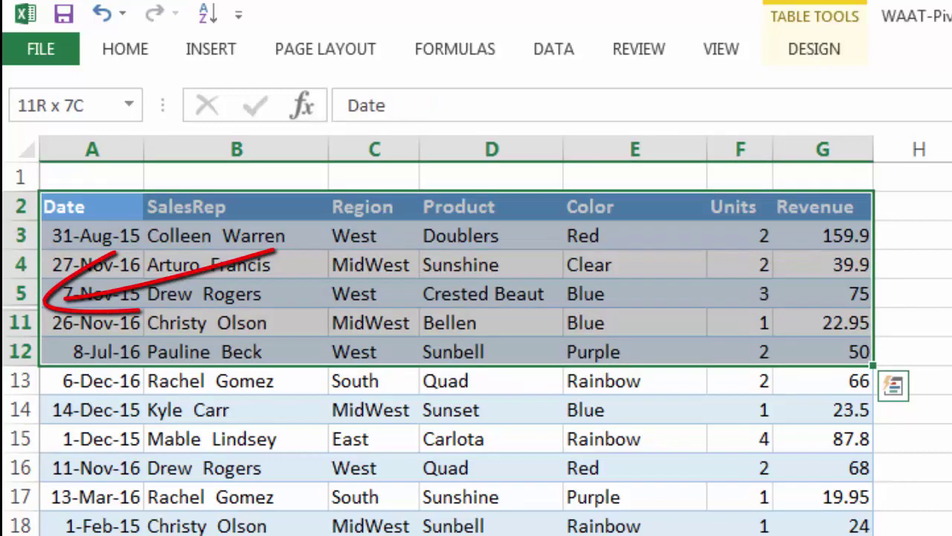
Select the Date values from A3 to A13, spanning the hidden rows
key(Left)
key(shift+Down)
key(shift+Down)
key(shift+Down)
key(Down)
key(shift+Down)
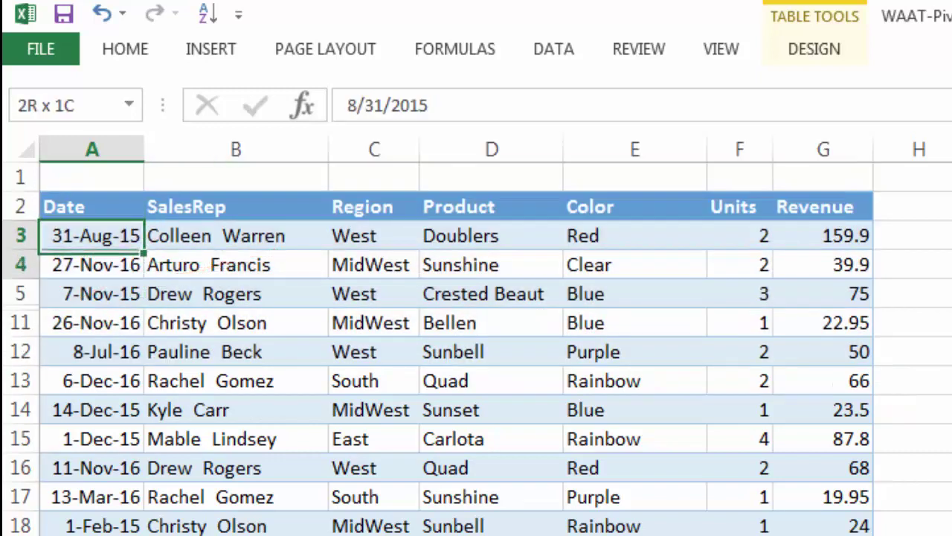
key(shift+Down)
key(shift+Down)
key(shift+Down)
key(shift+Down)
key(shift+Down)
key(shift+Up)
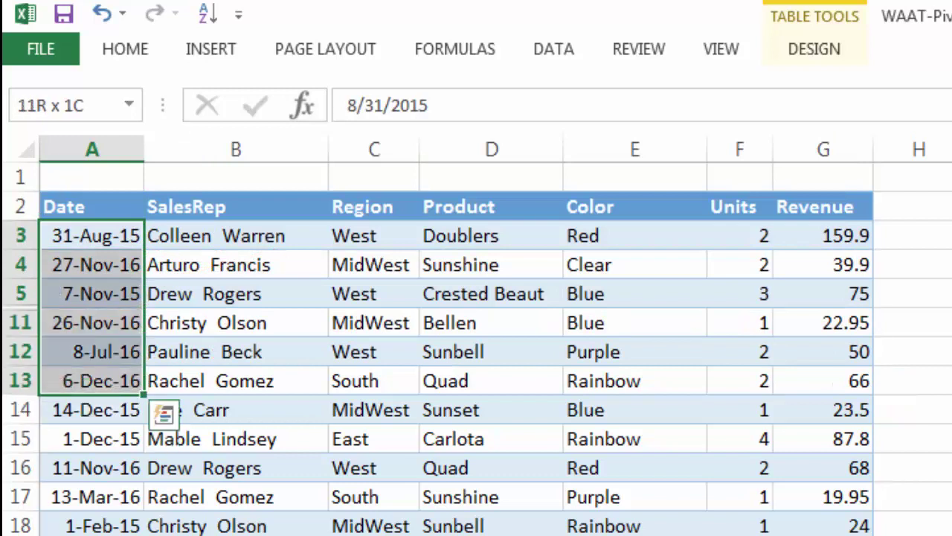
Select the table range A2:G13 from the Date header, spanning the hidden rows 6 to 10
key(Up)
key(shift+Right)
key(shift+Down)
key(shift+Right)
key(shift+Right)
key(shift+Right)
key(shift+Down)
key(shift+Right)
key(shift+Right)
key(shift+Down)
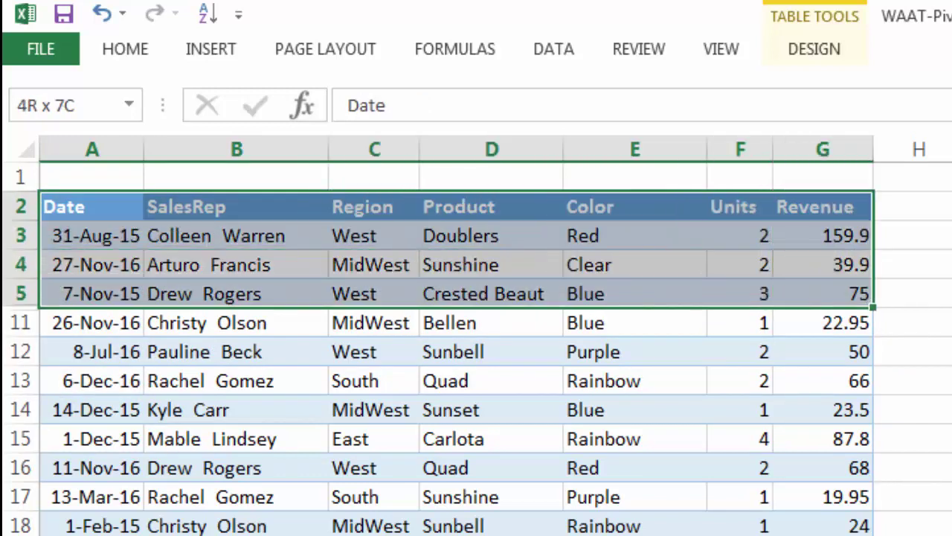
key(shift+Down)
key(shift+Down)
key(shift+Down)
key(shift+Down)
key(shift+Up)
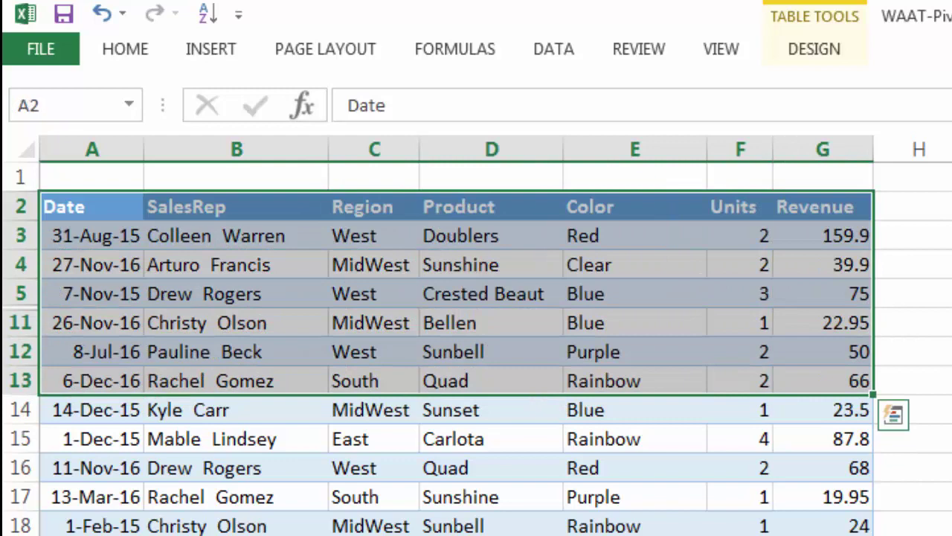
Copy the selected table range into a new workbook at A1 and autofit the pasted columns
key(ctrl+c)
key(ctrl+n)
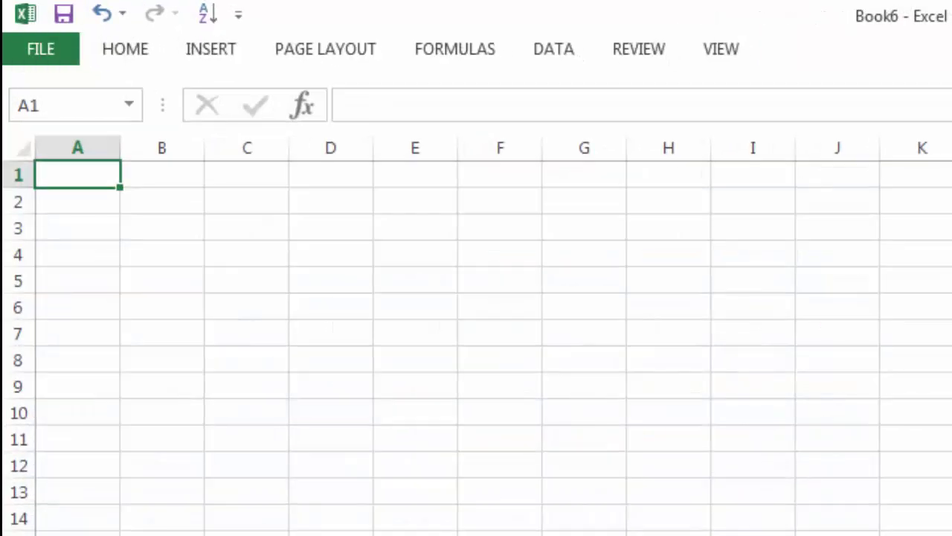
key(ctrl+v)
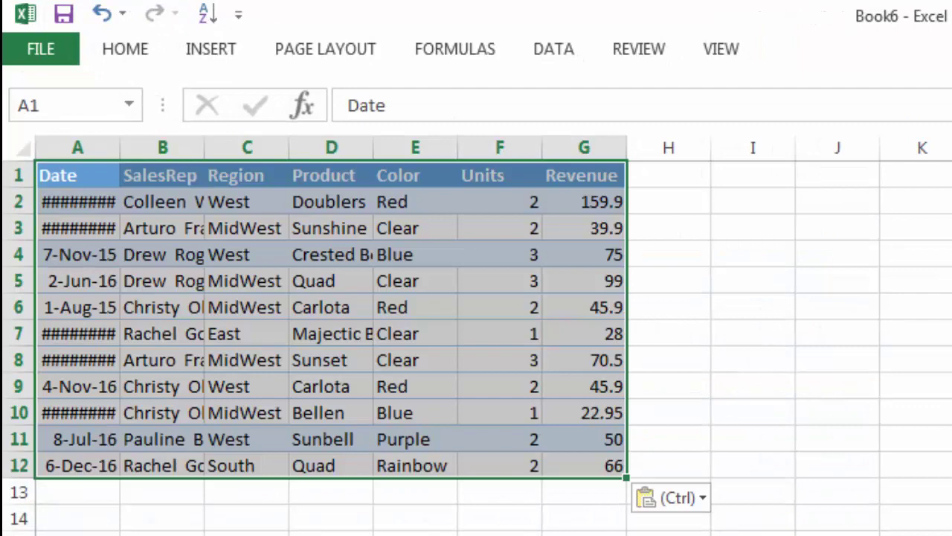
key(alt+h)
key(o)
key(i)
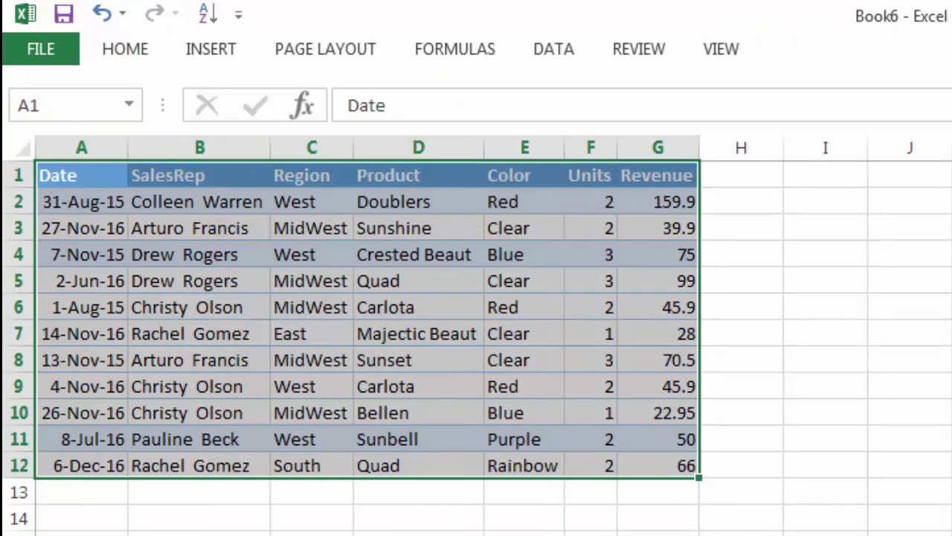
Compare the Date column of the pasted copy with the Date column of the source table around the hidden rows
key(ctrl+Home)
key(ctrl+shift+Down)
key(Down)
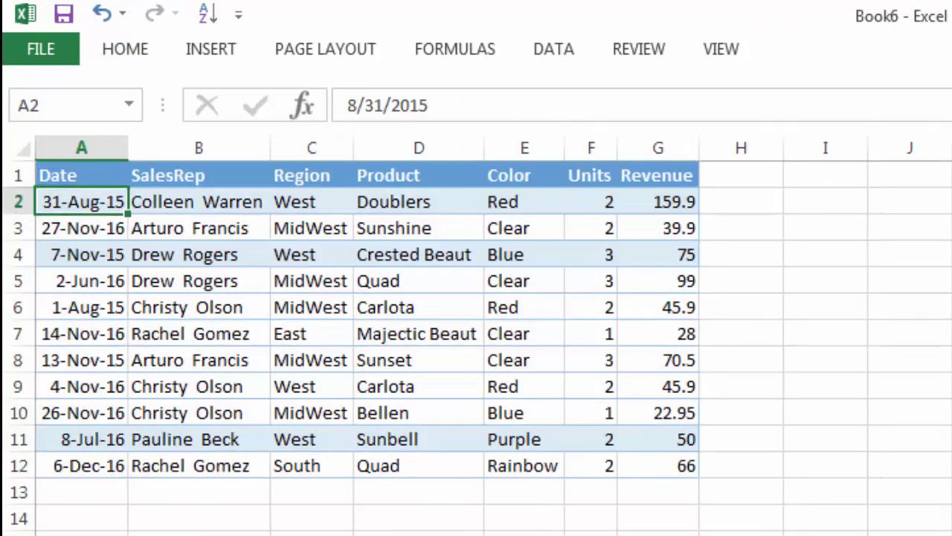
key(ctrl+Tab)
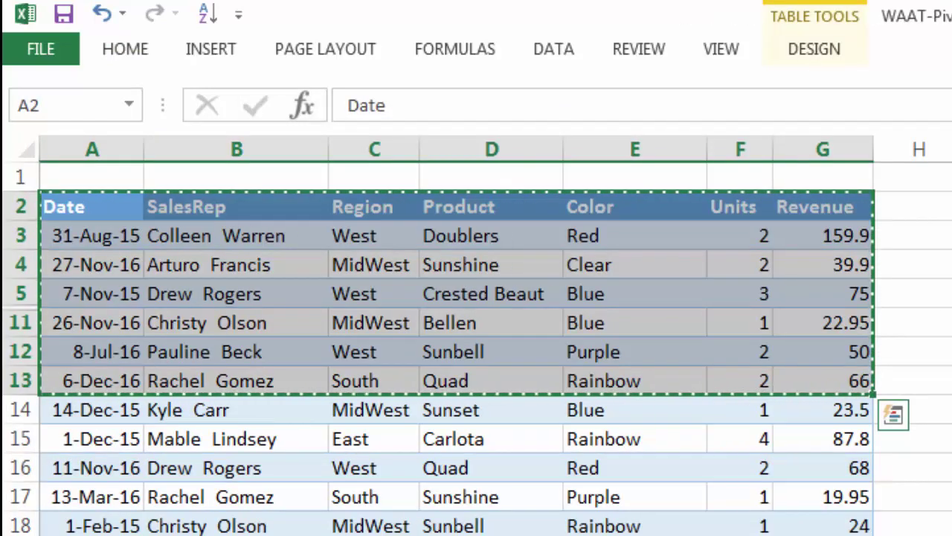
key(shift+Left)
key(shift+Left)
key(shift+Left)
key(shift+Left)
key(shift+Left)
key(shift+Left)
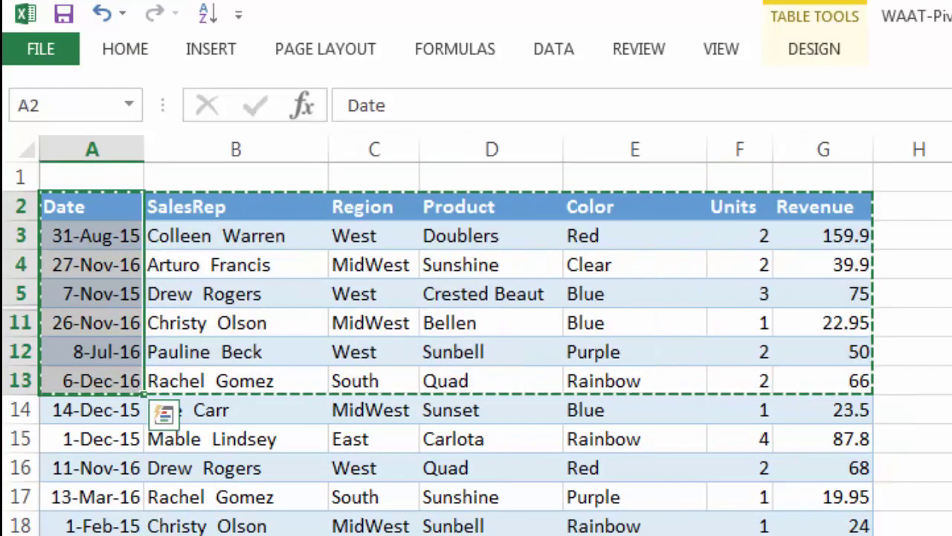
key(ctrl+Tab)
key(Up)
key(ctrl+v)
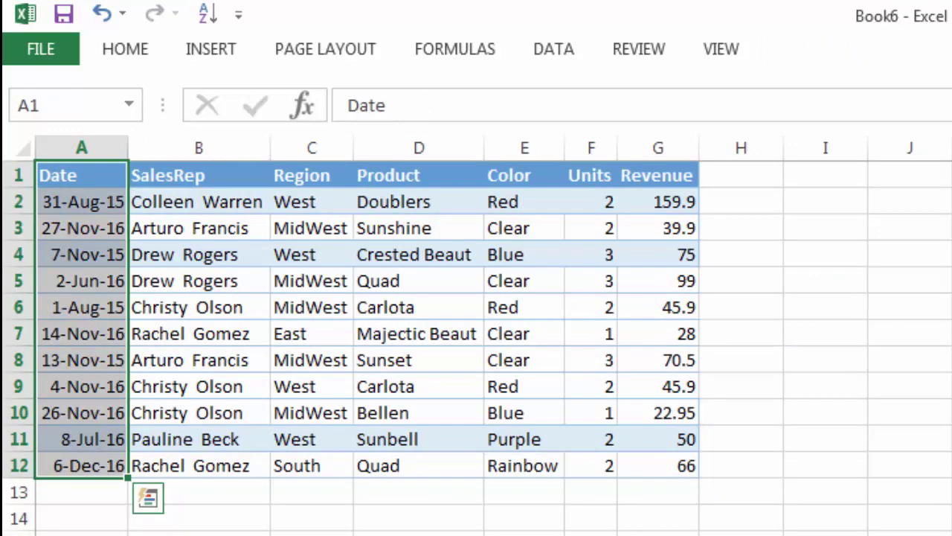
In the sales data workbook, clear the copy mode and select the range A2:G14 from the Date header across the hidden rows
key(ctrl+Tab)
key(Escape)
key(Right)
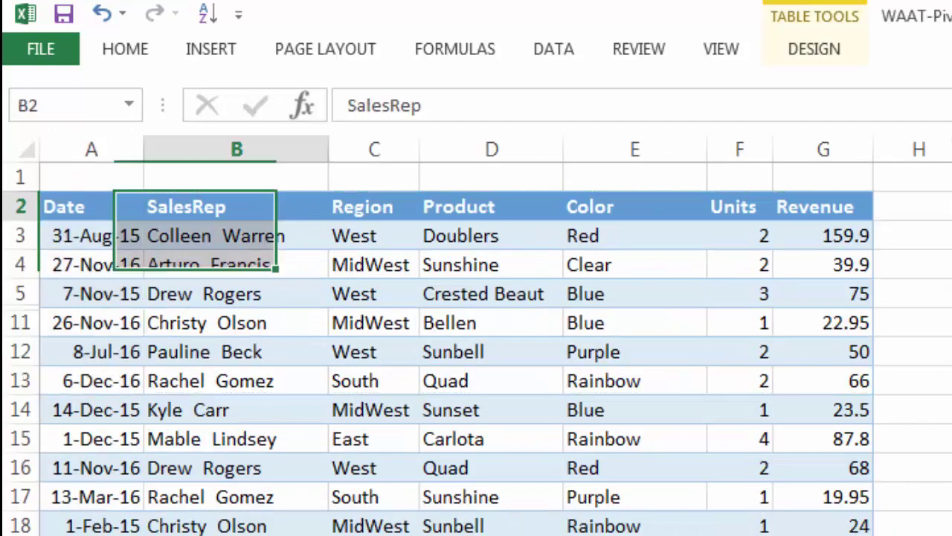
key(Left)
key(shift+Right)
key(shift+Right)
key(shift+Right)
key(shift+Right)
key(shift+Down)
key(shift+Right)
key(shift+Right)
key(shift+Down)
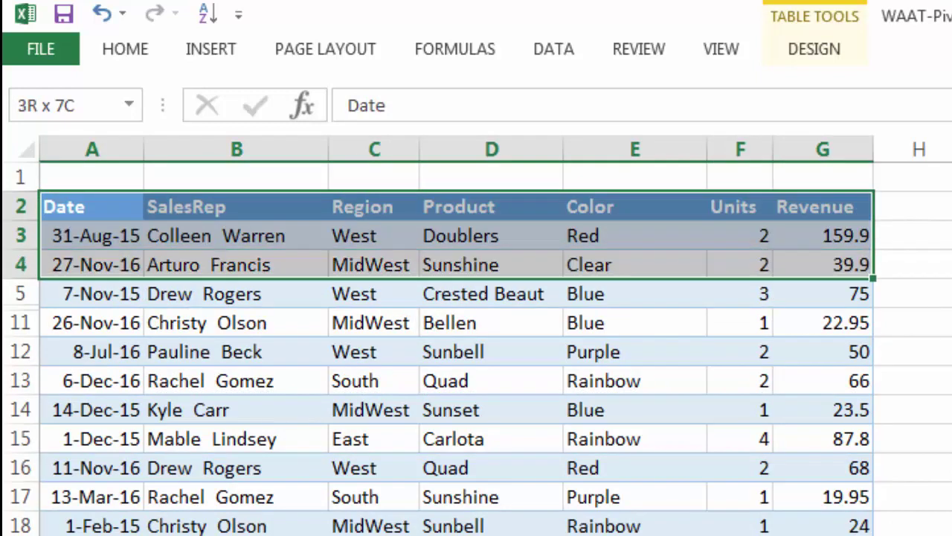
key(shift+Down)
key(shift+Down)
key(shift+Down)
key(shift+Down)
key(shift+Down)
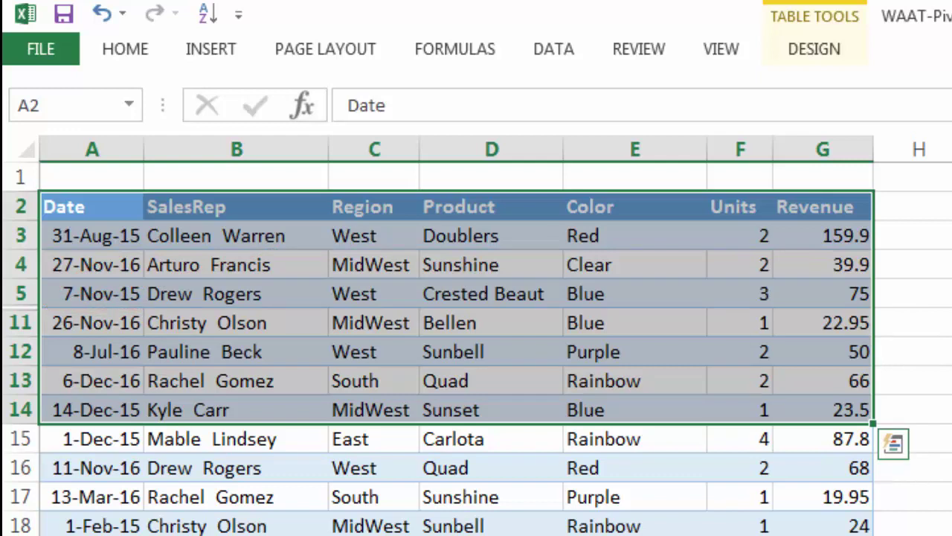
Restrict the selection to visible cells only, then copy it to cell I1 of the Book6 workbook
key(alt+semicolon)
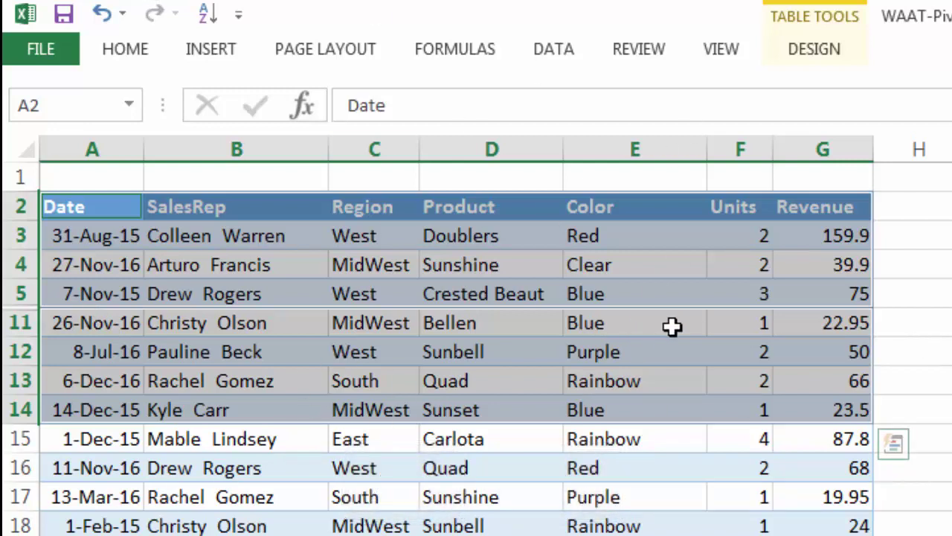
key(ctrl+c)
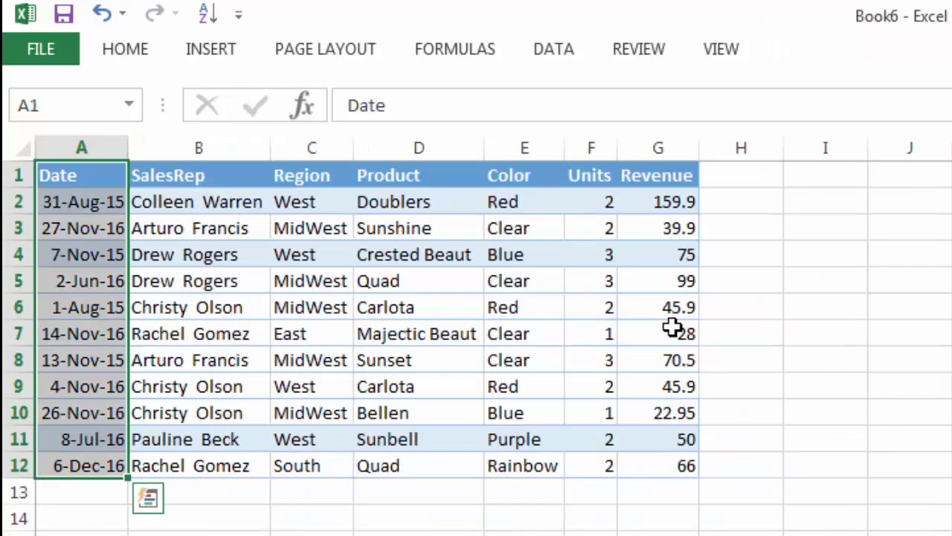
key(ctrl+Right)
key(Right)
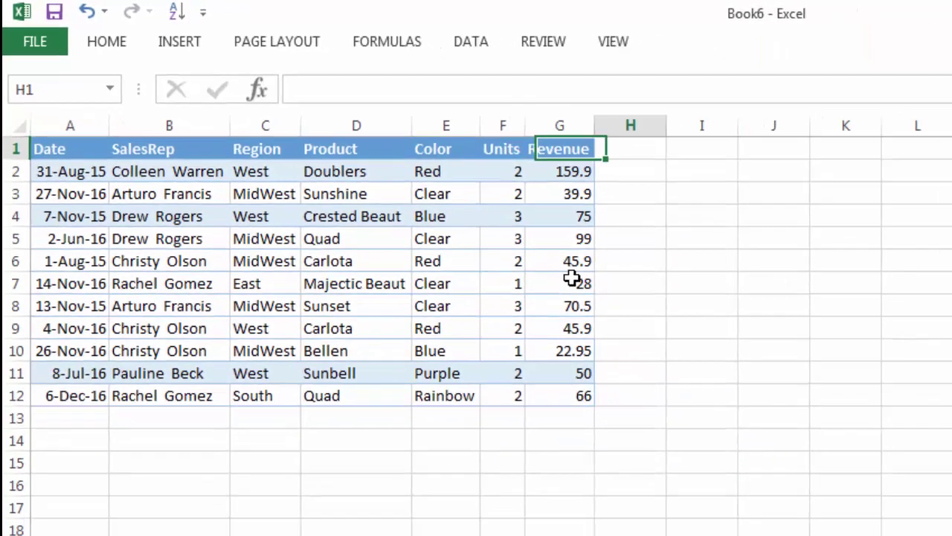
key(Right)
key(ctrl+v)
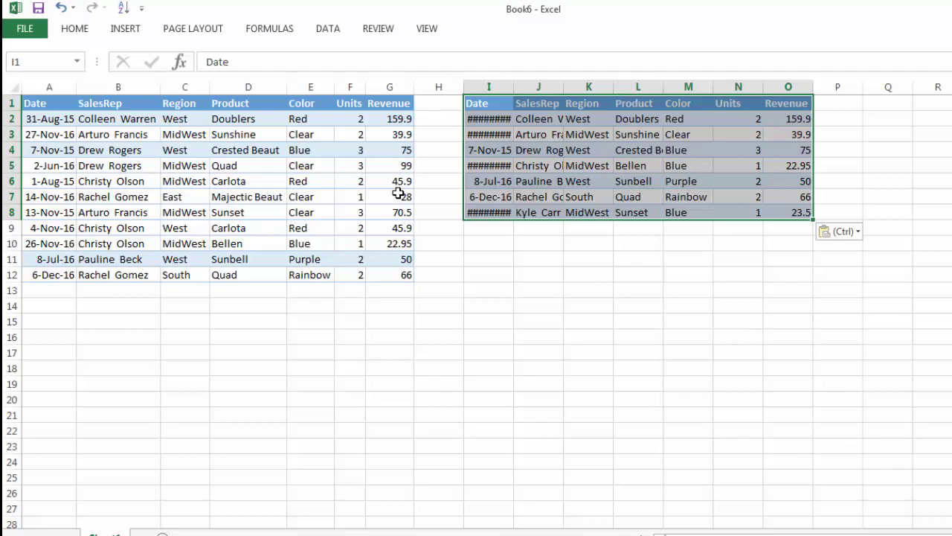
Return to the sales data workbook and turn on the filter buttons in the table header
key(alt+Tab)
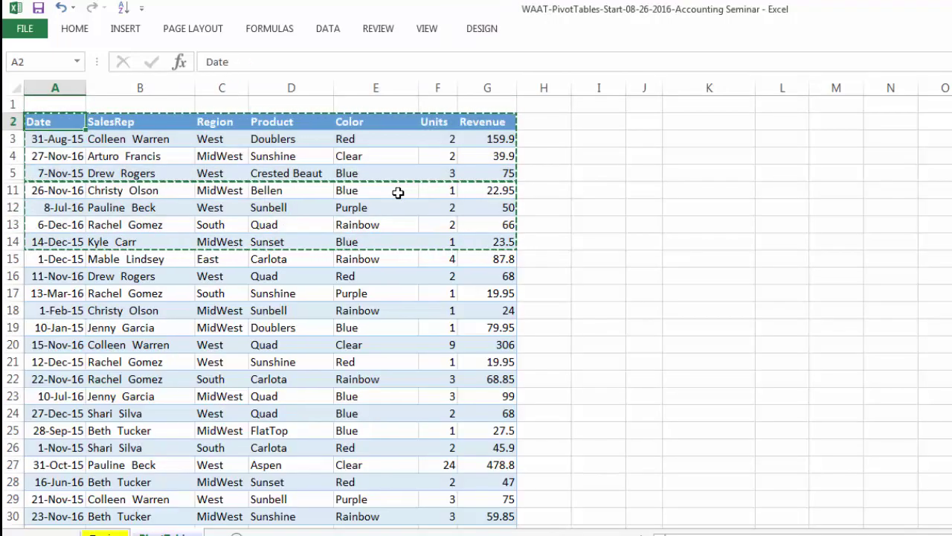
key(ctrl+shift+l)
key(Right)
key(Right)
key(Left)
key(Left)
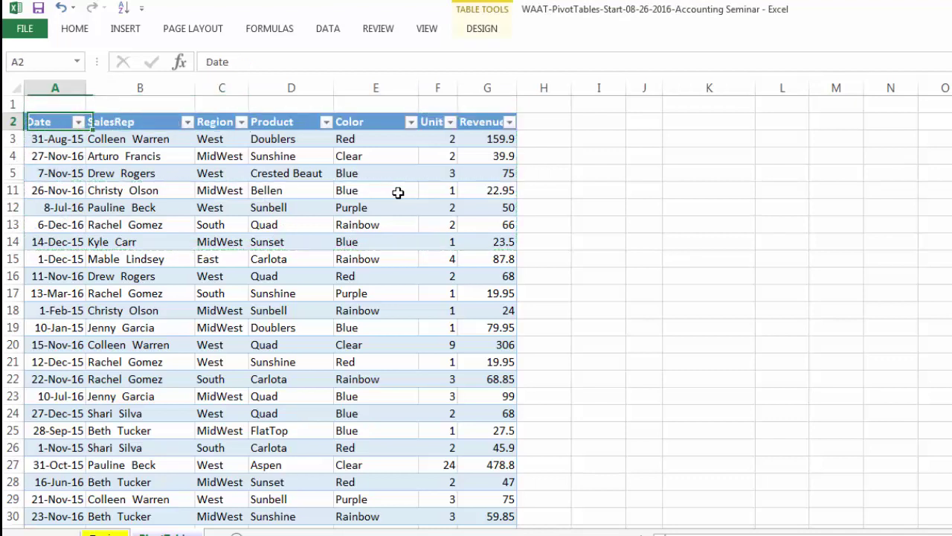
Select the table rows 5 to 11 across the hidden rows and unhide rows 6 to 10
key(Down)
key(Down)
key(Down)
key(shift+Down)
key(ctrl+shift+Right)
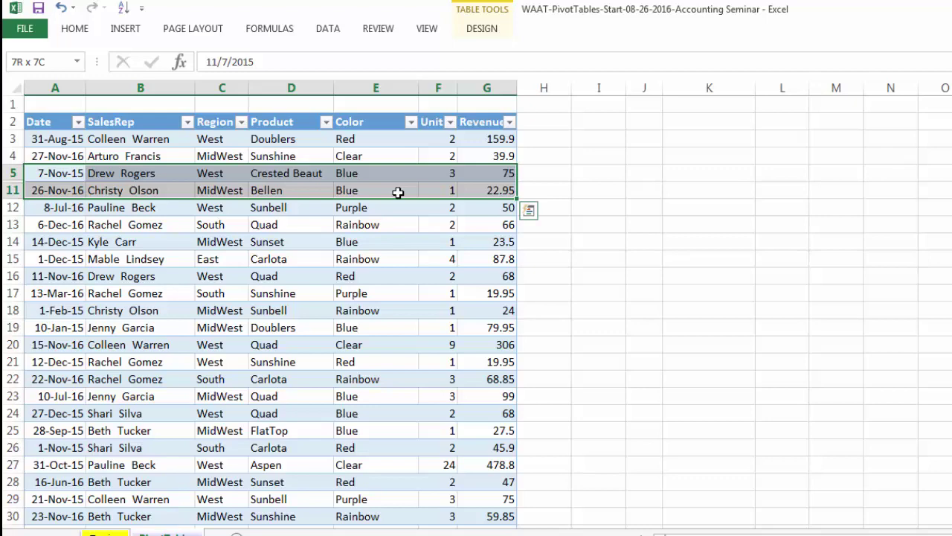
key(ctrl+shift+9)
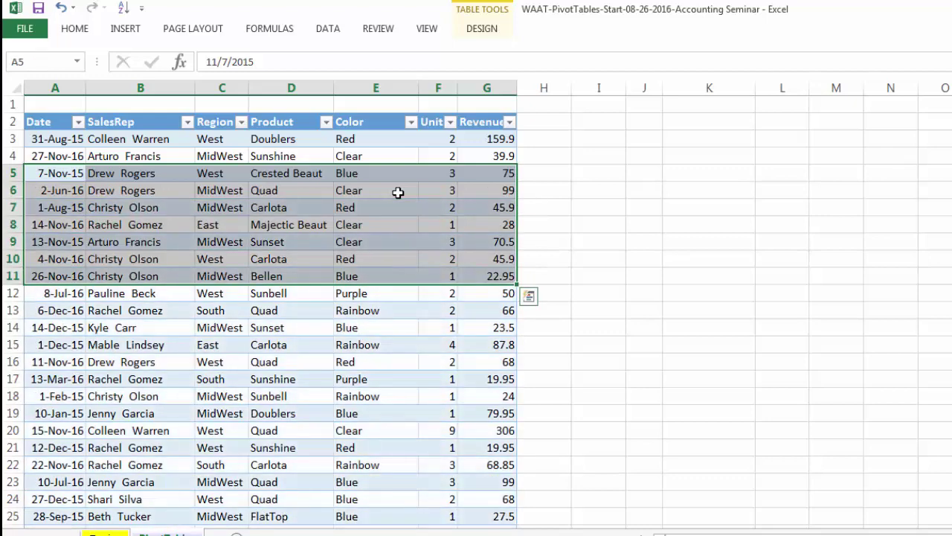
Go back to the Date header and turn off the table's filter buttons
key(Down)
key(Up)
key(Up)
key(Up)
key(Up)
key(ctrl+shift+l)
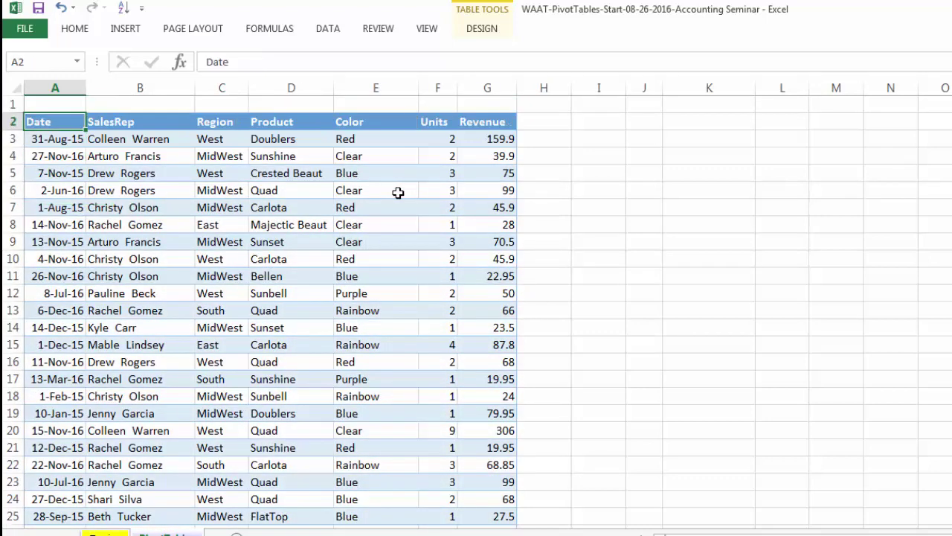
Switch to the Excel Shortcut Keys workbook and review entry 115, Alt+; for selecting visible cells only
key(Down)
key(Up)
key(alt+Tab)
key(alt+Tab)
key(alt+Tab)
key(alt+Tab)
key(ctrl+a)
key(alt+Tab)
key(alt+Tab)
key(Right)
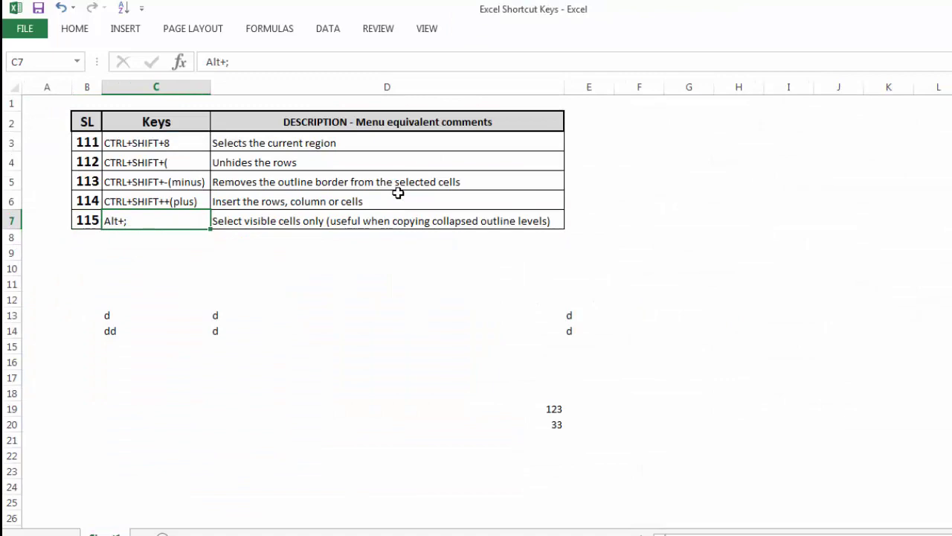
Return to the sales data workbook and show filter buttons on the table's header row
key(alt+Tab)
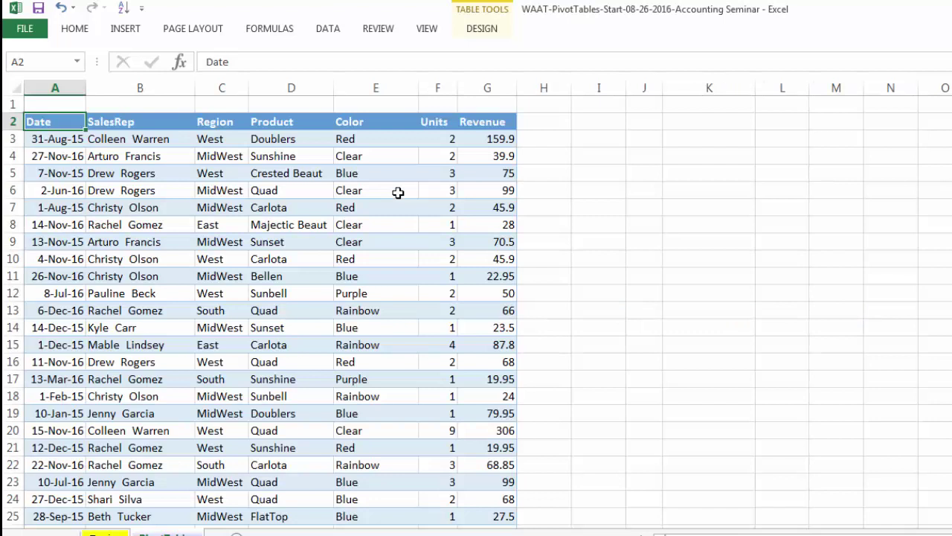
key(ctrl+shift+Right)
key(ctrl+shift+l)
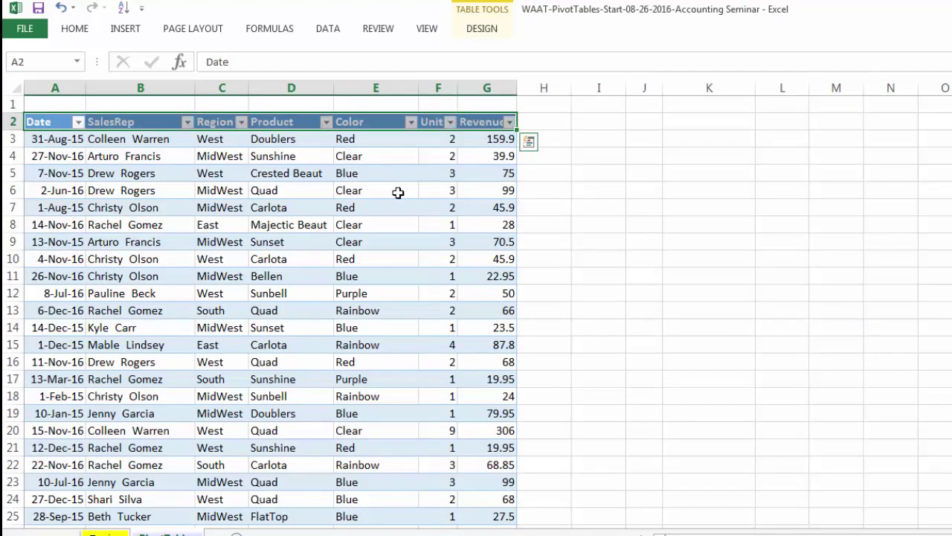
Select the table range A7:G10, hide those rows, and return to the Date header
key(Down)
key(Down)
key(Down)
key(Down)
key(Down)
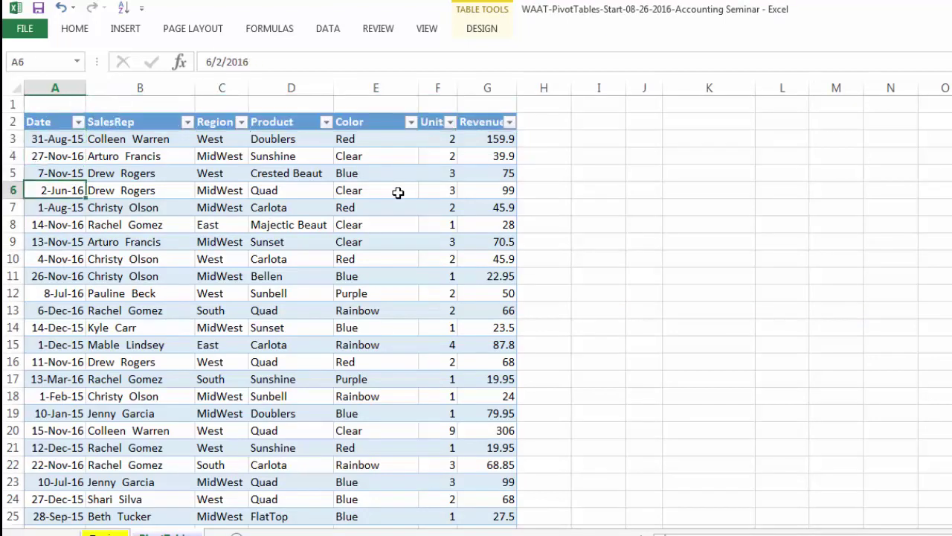
key(ctrl+shift+Right)
key(shift+Down)
key(shift+Down)
key(shift+Down)
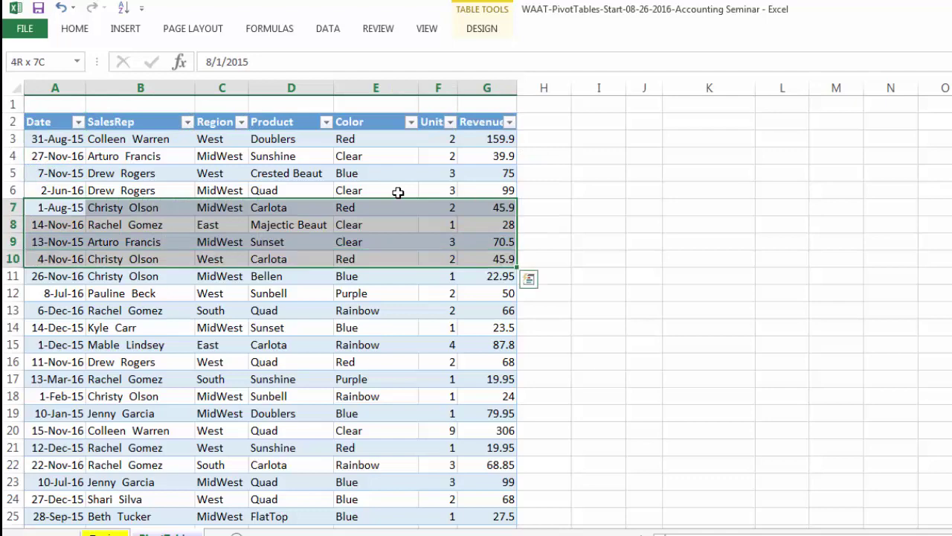
key(ctrl+minus)
key(ctrl+Up)
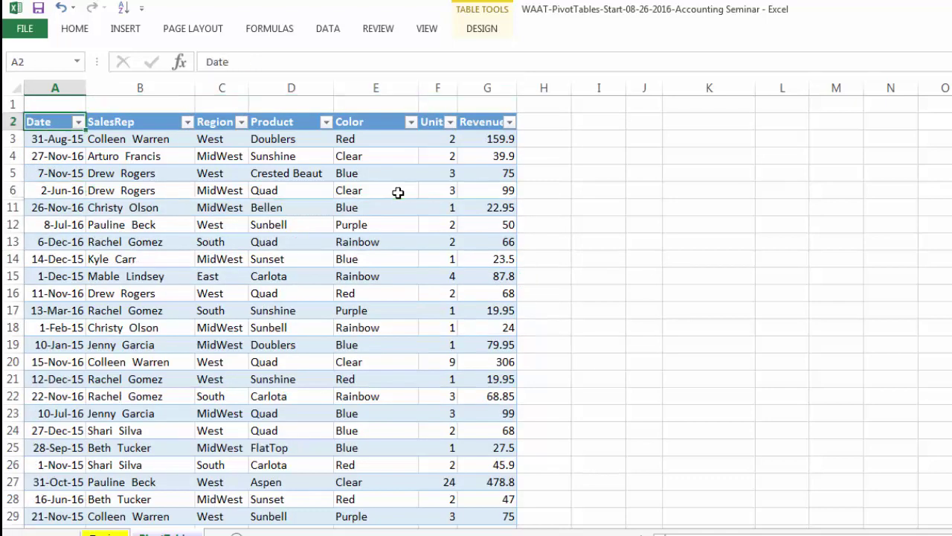
Select the range A3:G15 across the hidden rows and fill it with yellow
key(Down)
key(shift+Right)
key(shift+Down)
key(shift+Right)
key(shift+Right)
key(shift+Right)
key(shift+Right)
key(shift+Right)
key(shift+Down)
key(shift+Down)
key(shift+Down)
key(shift+Down)
key(shift+Down)
key(shift+Down)
key(shift+Down)
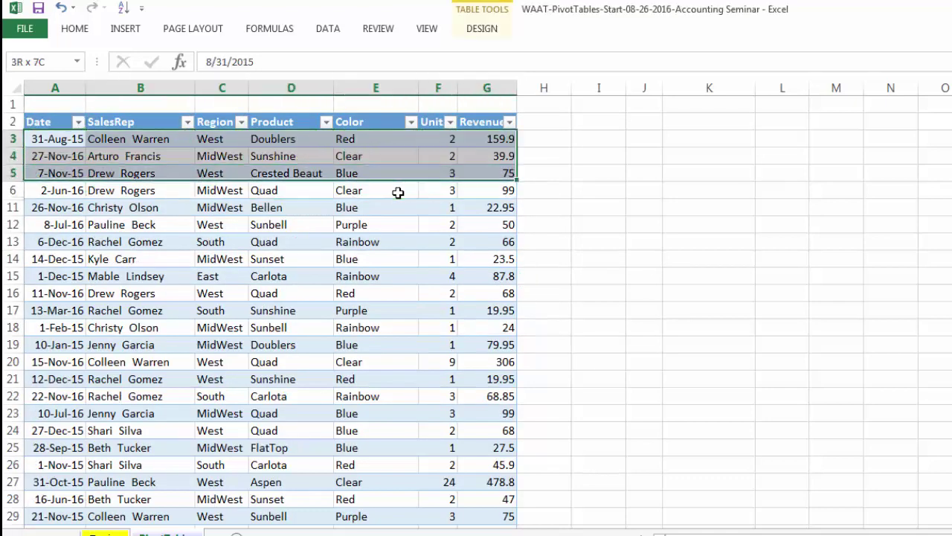
click(77, 30)
click(234, 79)
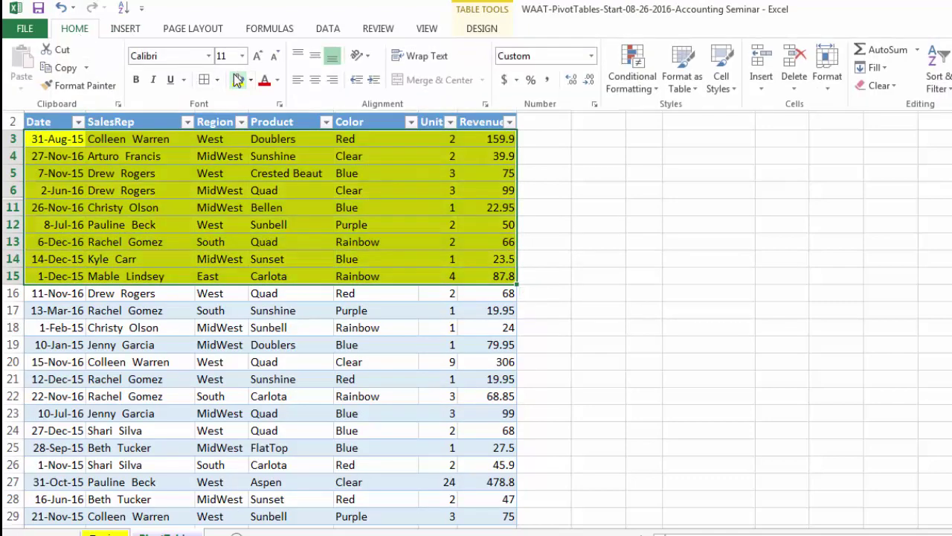
Select the range A5:G13 across the hidden rows and unhide rows 7 to 10
key(Down)
key(Down)
key(shift+Right)
key(shift+Right)
key(shift+Right)
key(shift+Right)
key(shift+Right)
key(shift+Right)
key(shift+Down)
key(shift+Down)
key(shift+Down)
key(shift+Down)
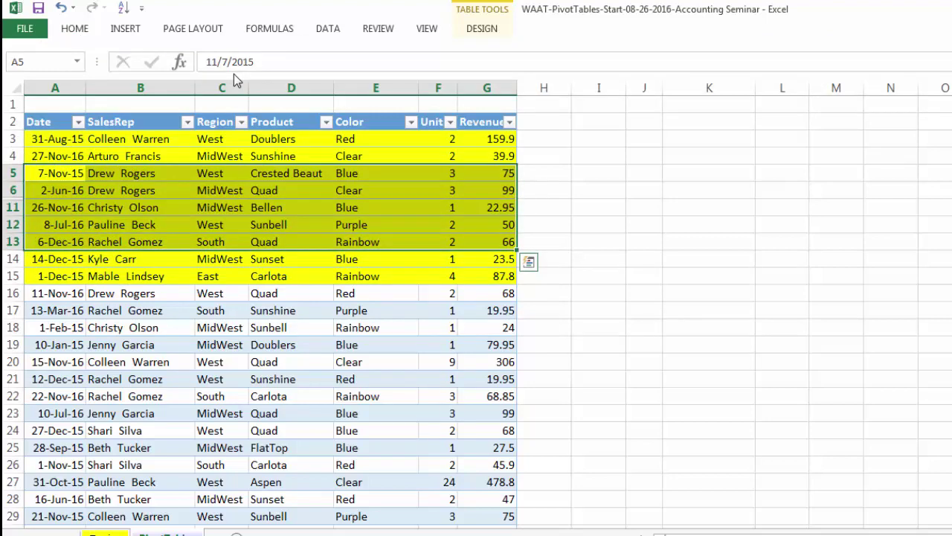
key(ctrl+shift+9)
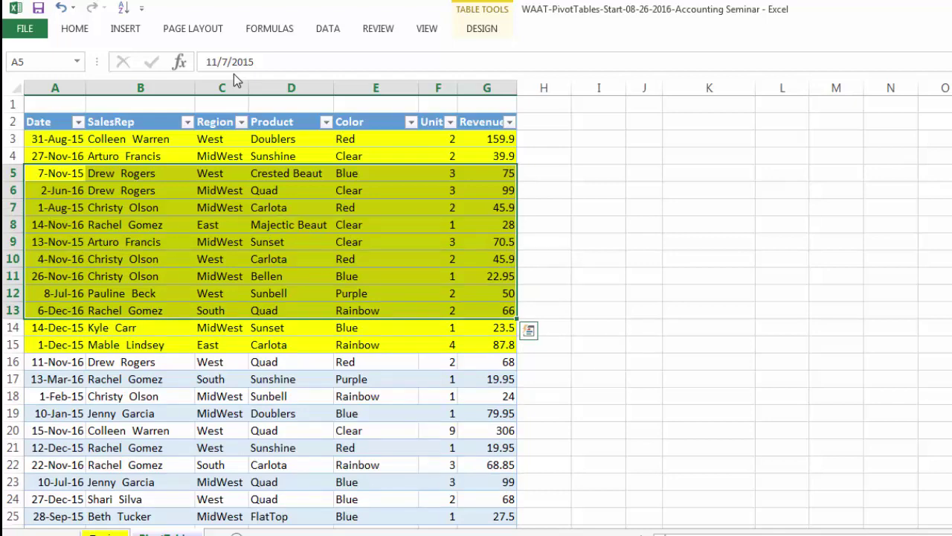
Undo the row unhiding and the yellow fill
key(ctrl+z)
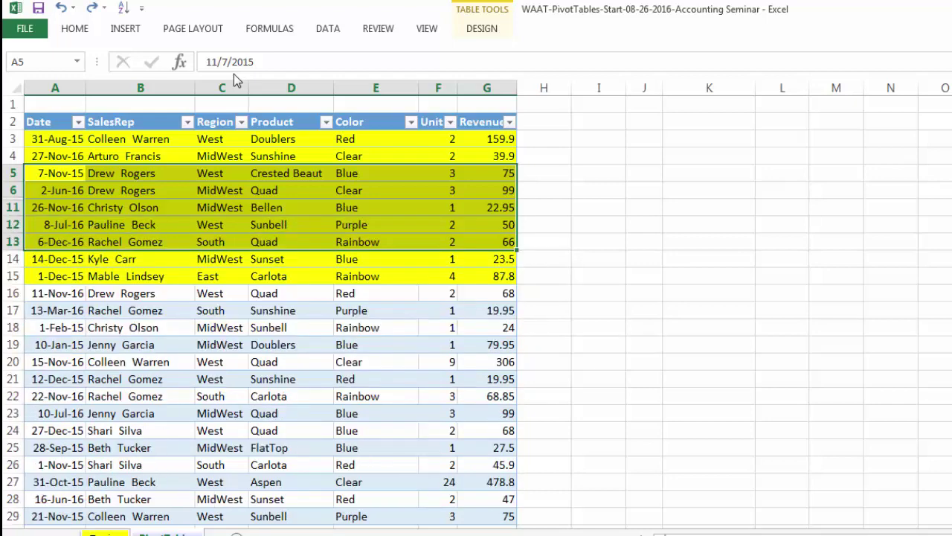
key(ctrl+z)
Limit the A3:G15 selection to visible cells only and fill them with yellow
key(alt+semicolon)
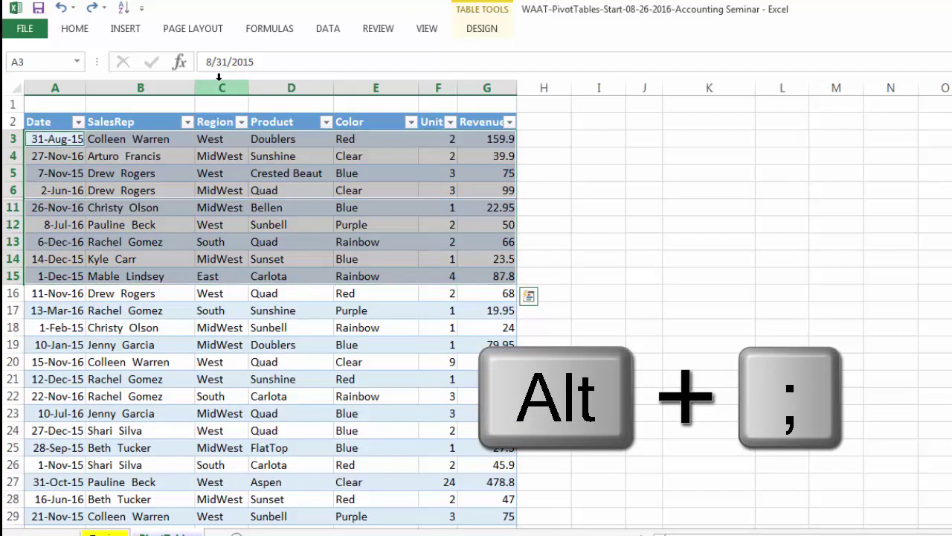
click(74, 33)
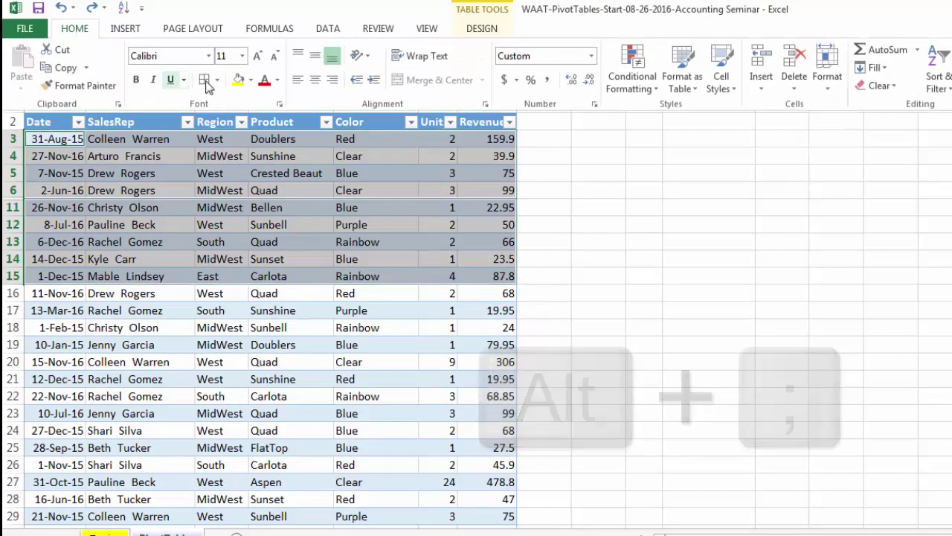
click(238, 80)
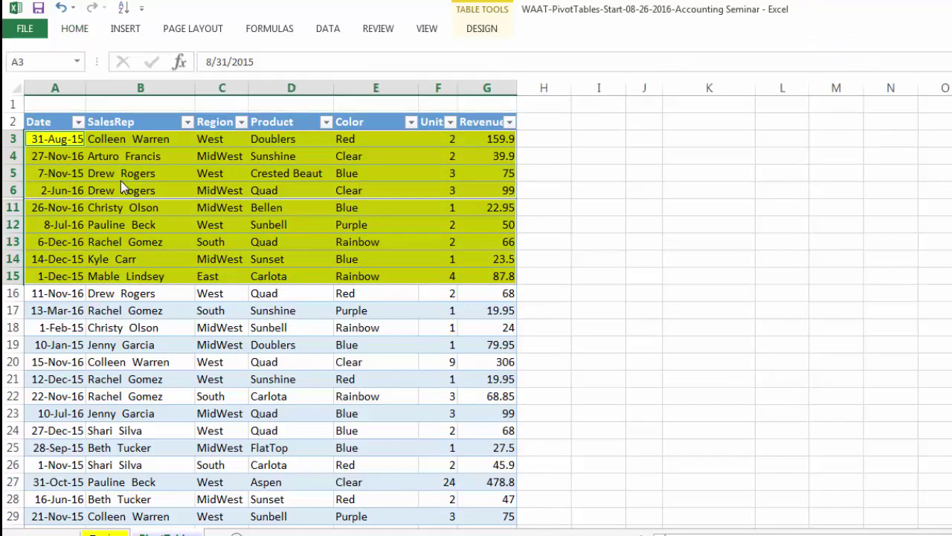
Extend a selection from A3 through column G across the hidden rows and unhide rows 7 to 10
key(ctrl+shift+Right)
key(shift+Down)
key(shift+Down)
key(shift+Down)
key(shift+Down)
key(shift+Down)
key(shift+Down)
key(shift+Down)
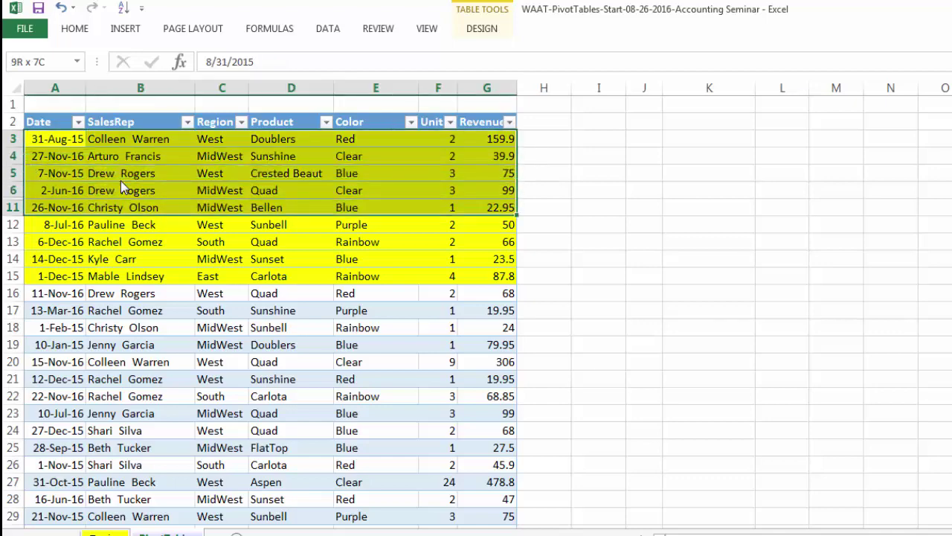
key(alt+a)
key(c)
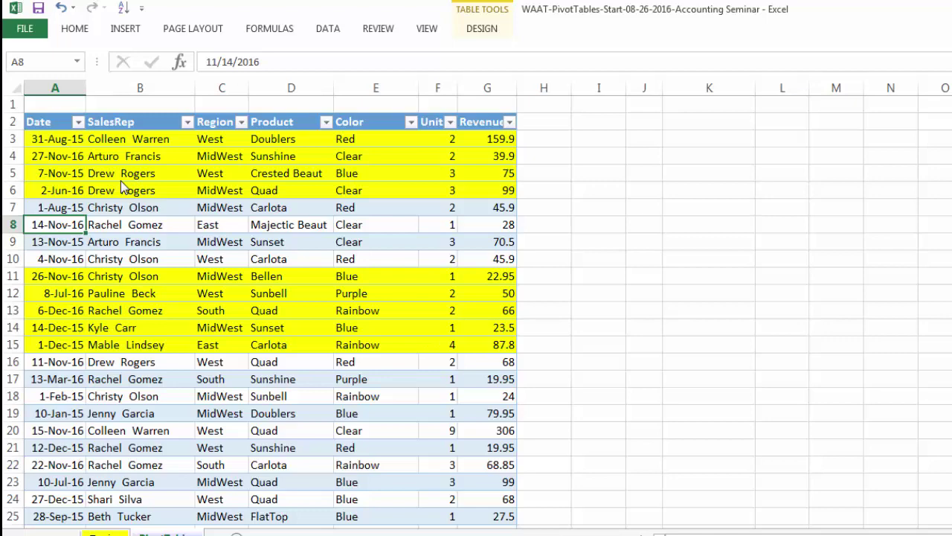
Check the Alt+; entry in the Excel Shortcut Keys workbook, return to the sales data workbook and go to the first data rows
key(ctrl+Tab)
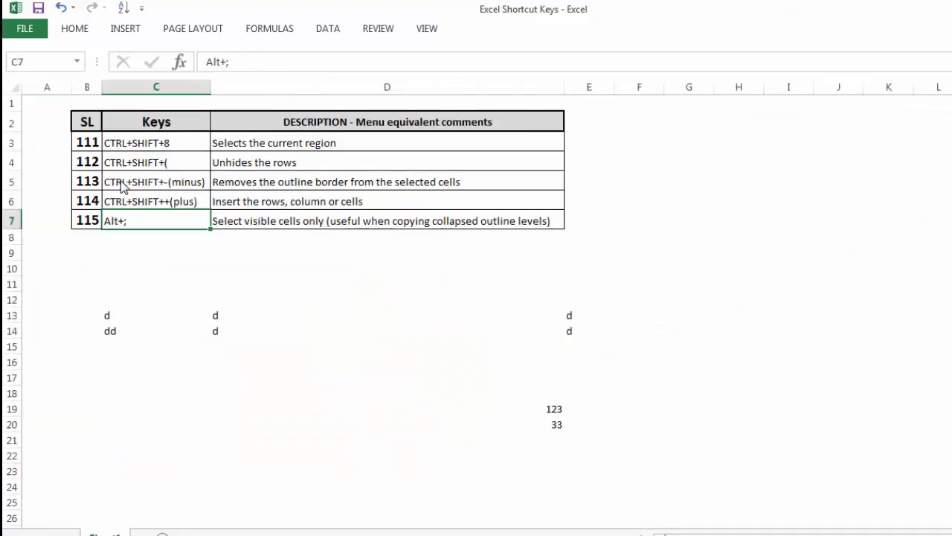
key(ctrl+Tab)
key(Up)
key(Up)
key(Up)
key(Up)
key(Up)
key(Up)
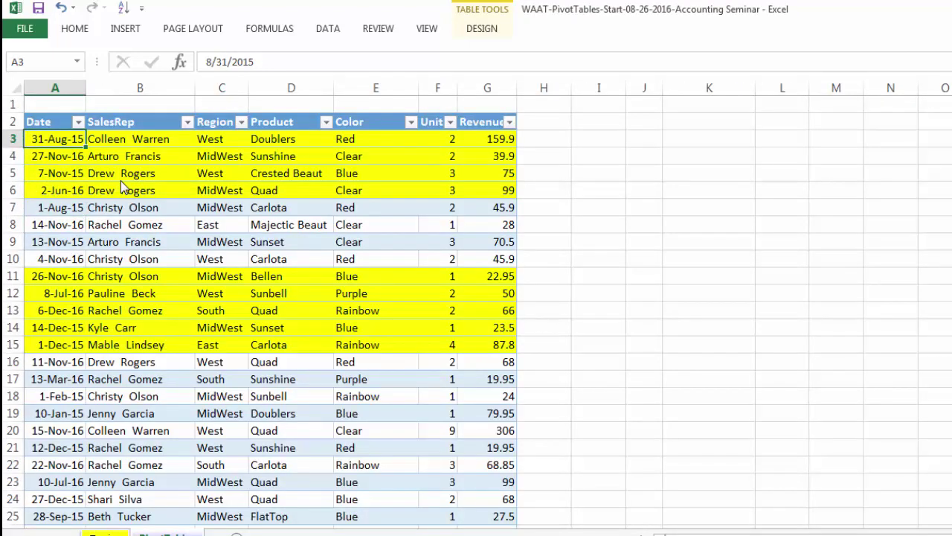
Filter the sales table's Color column to show only Red
key(Right)
key(Right)
key(Right)
key(Right)
key(alt+Down)
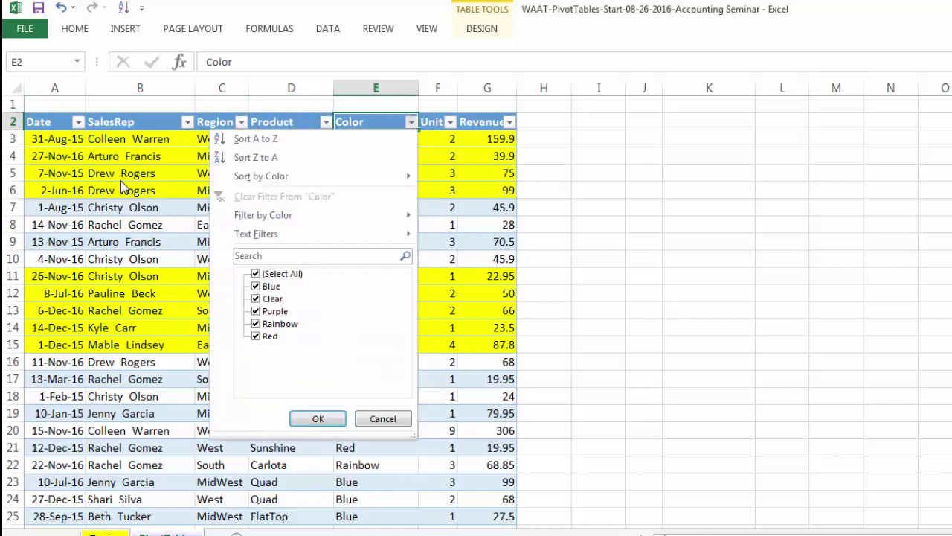
key(Down)
key(Down)
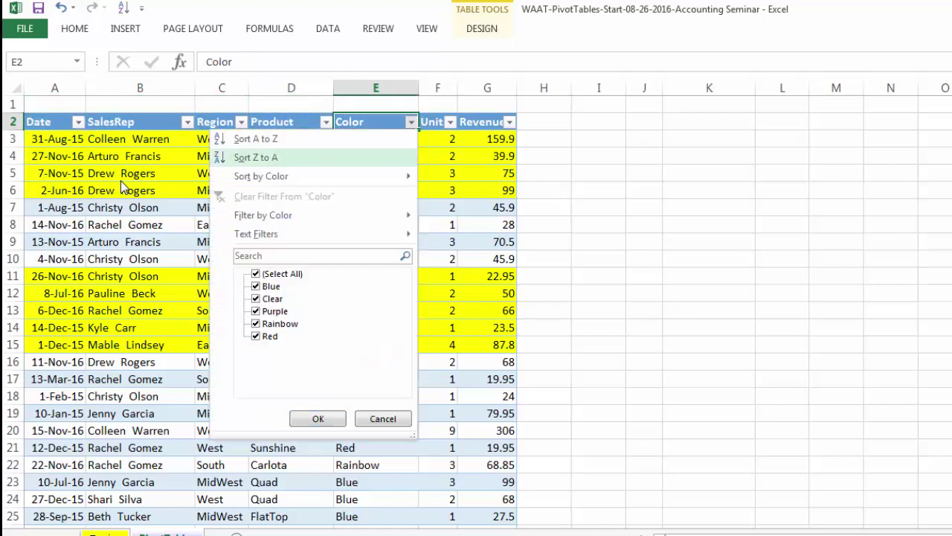
key(Down)
key(space)
key(Down)
key(Down)
key(Down)
key(Down)
key(Down)
key(space)
key(Return)
Select the whole filtered table from the Date header in A2 through the last row of the Revenue column
key(Left)
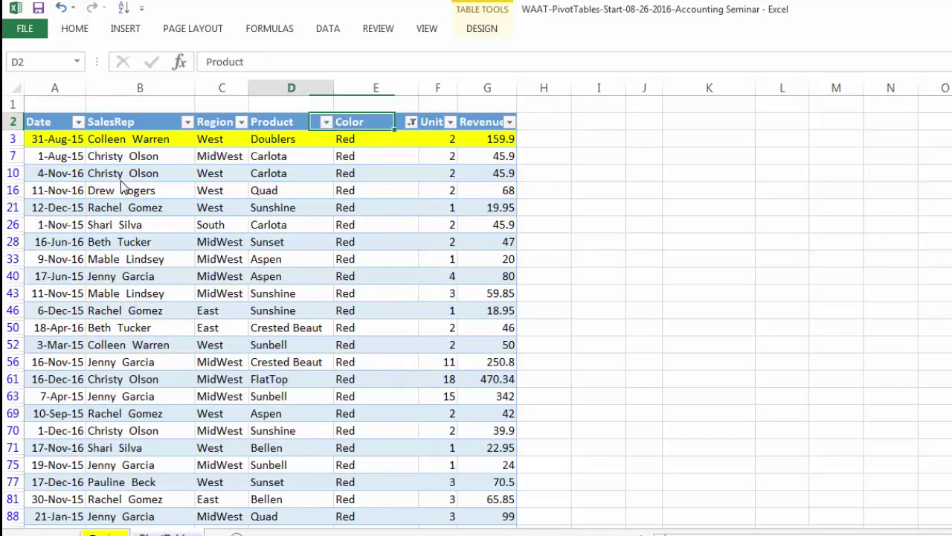
key(Left)
key(Left)
key(Left)
key(ctrl+shift+Right)
key(ctrl+shift+Down)
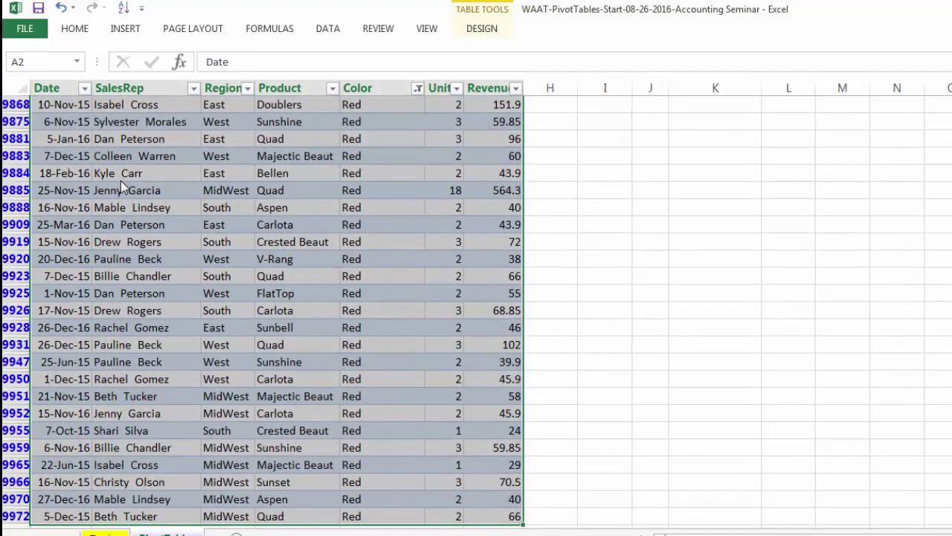
key(Right)
key(Right)
key(Down)
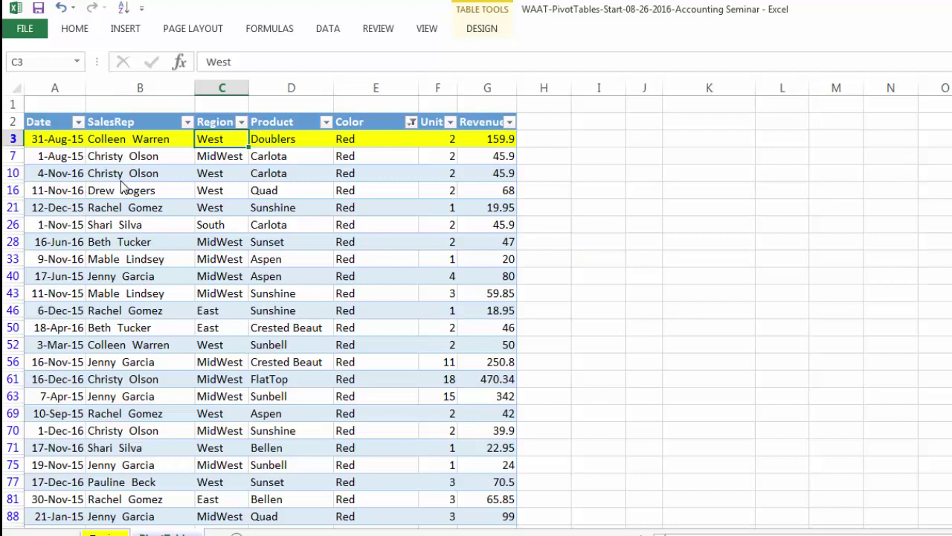
key(Right)
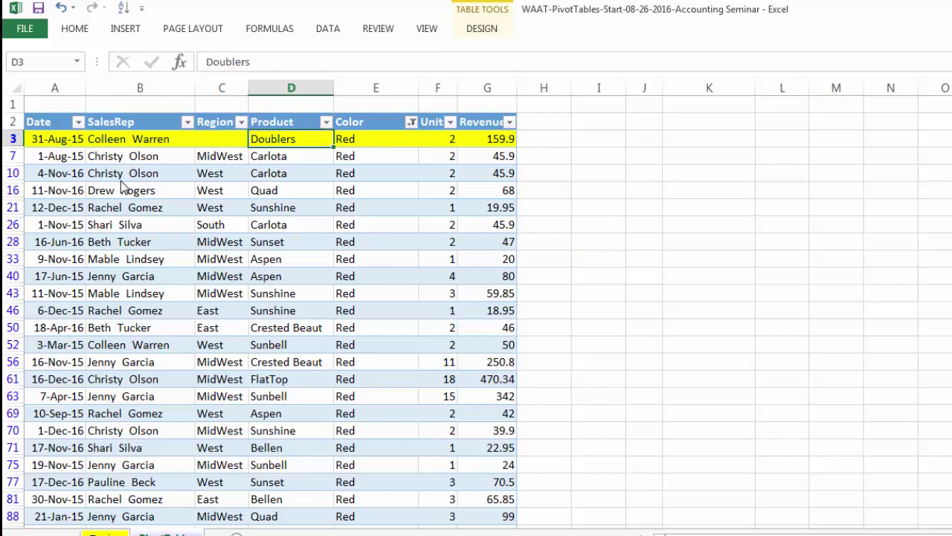
key(Left)
Switch to the Excel Shortcut Keys workbook and select the current region B2:D7 starting from the SL header
key(alt+Tab)
key(Up)
key(ctrl+Up)
key(Left)
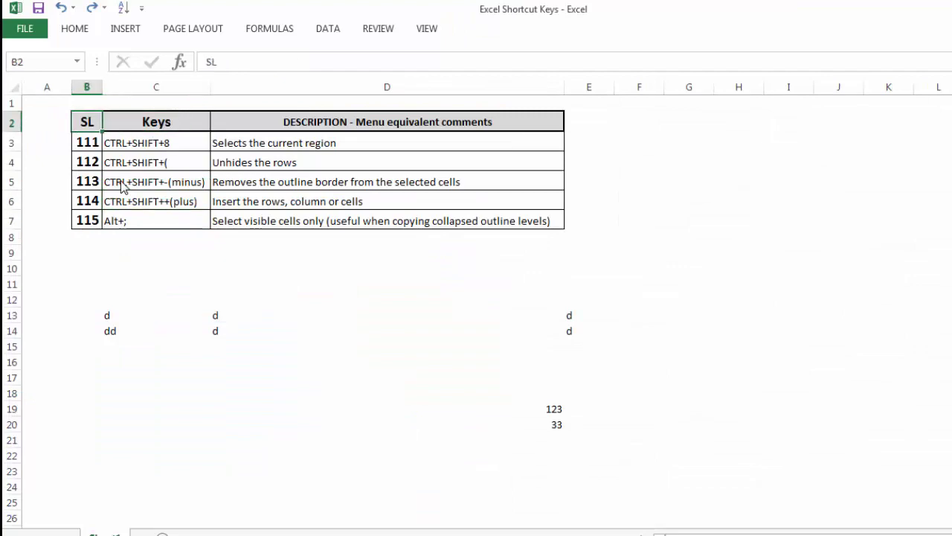
key(ctrl+shift+8)
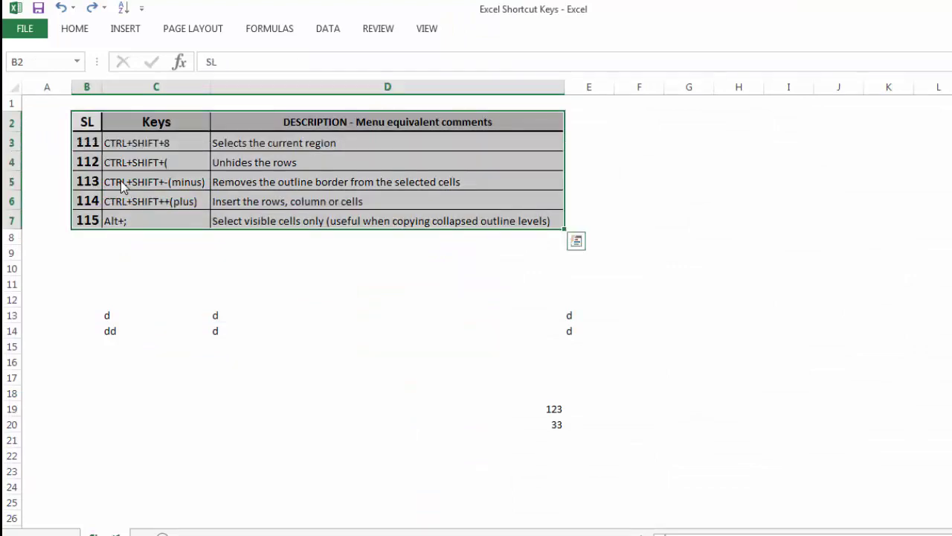